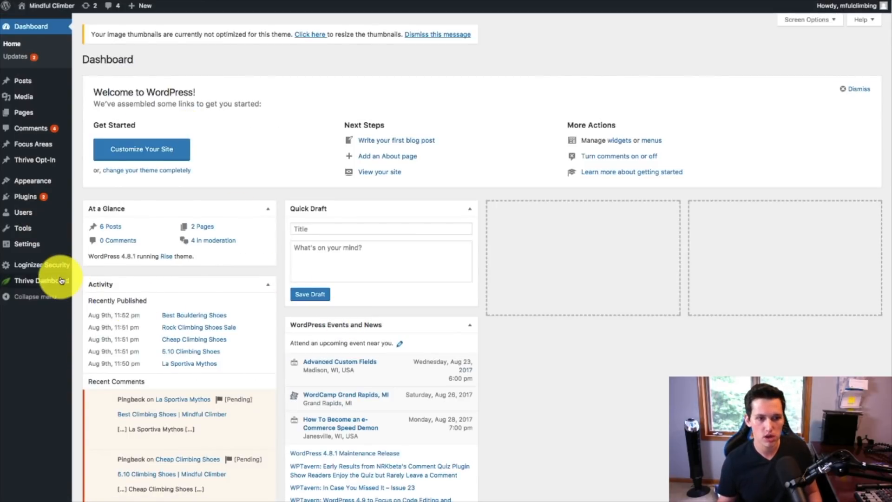
# Step: Open the Rise theme options in the Thrive Dashboard and set the logo type to Image
pyautogui.moveTo(38, 188)
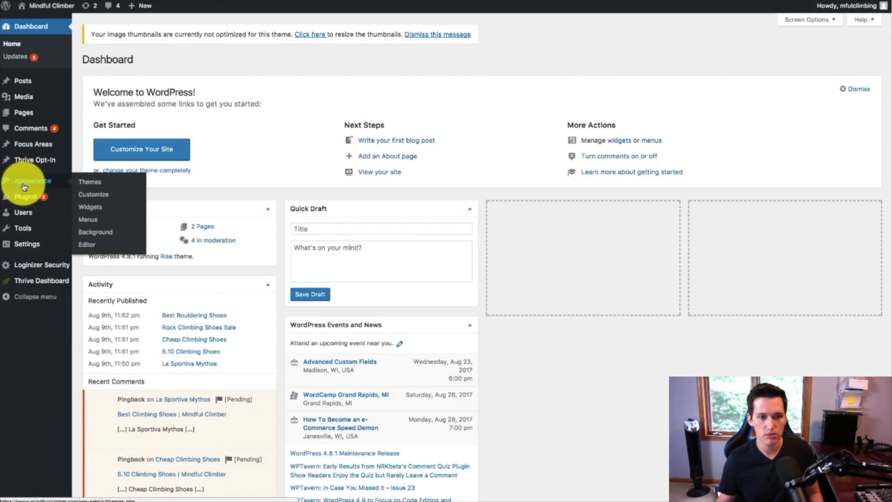
pyautogui.moveTo(54, 267)
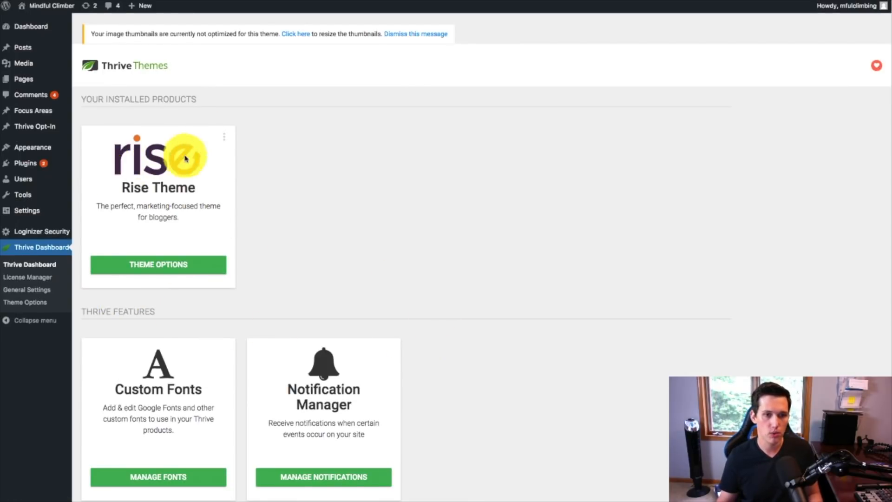
pyautogui.click(183, 269)
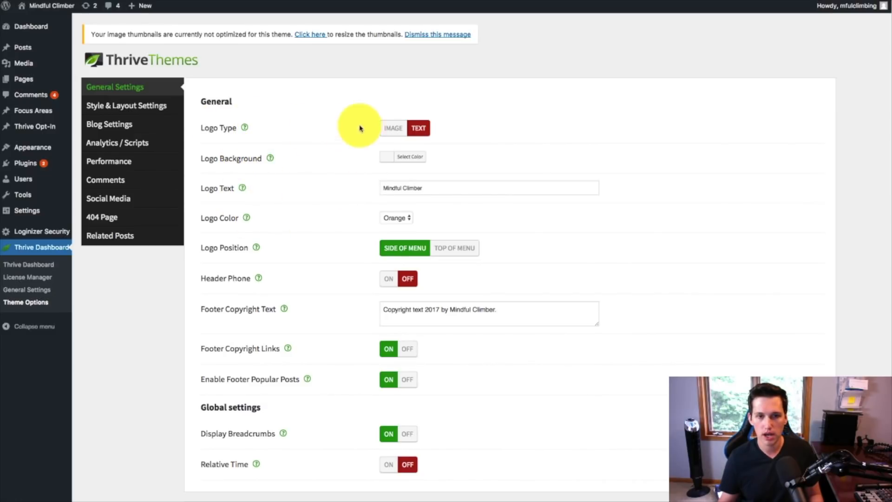
pyautogui.click(393, 128)
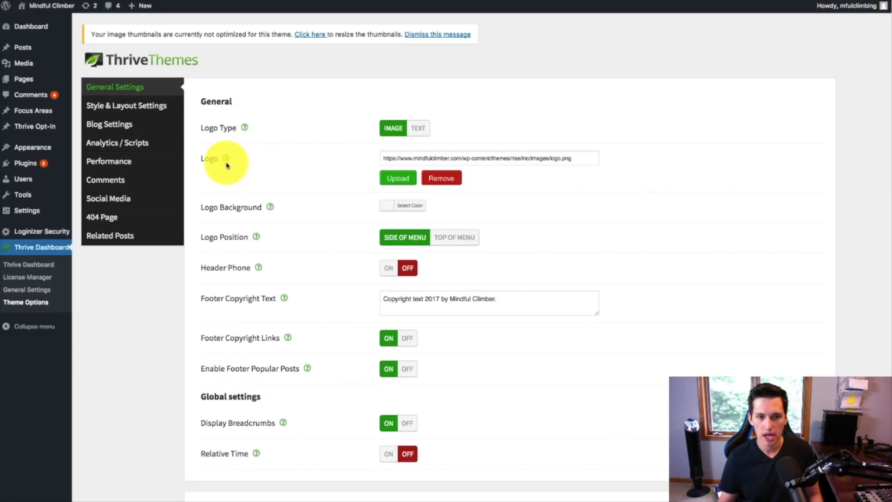
pyautogui.moveTo(227, 162)
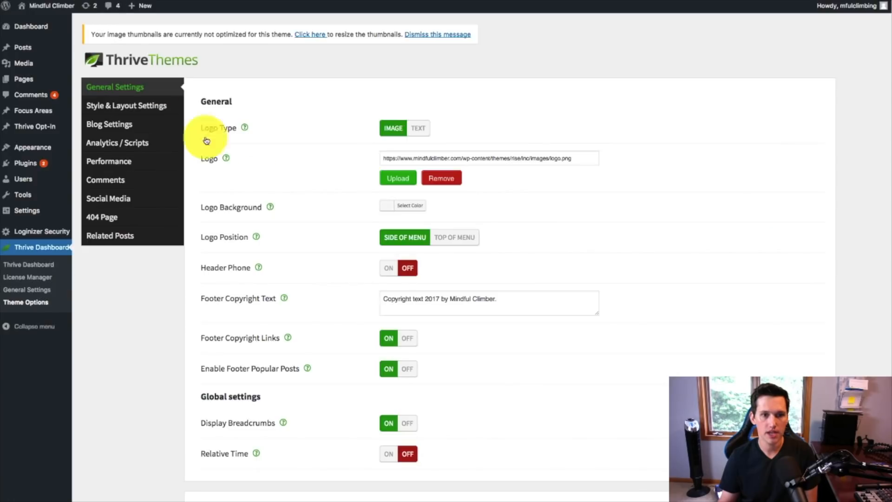
pyautogui.moveTo(226, 160)
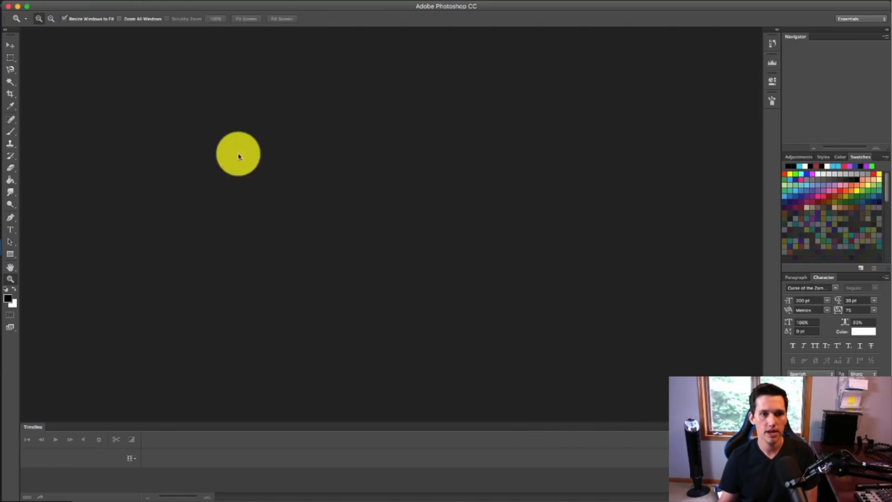
# Step: Switch to Photoshop and create a new blank document 200 pixels wide and 50 pixels high for the logo
pyautogui.press('super+n')
pyautogui.doubleClick(336, 269)
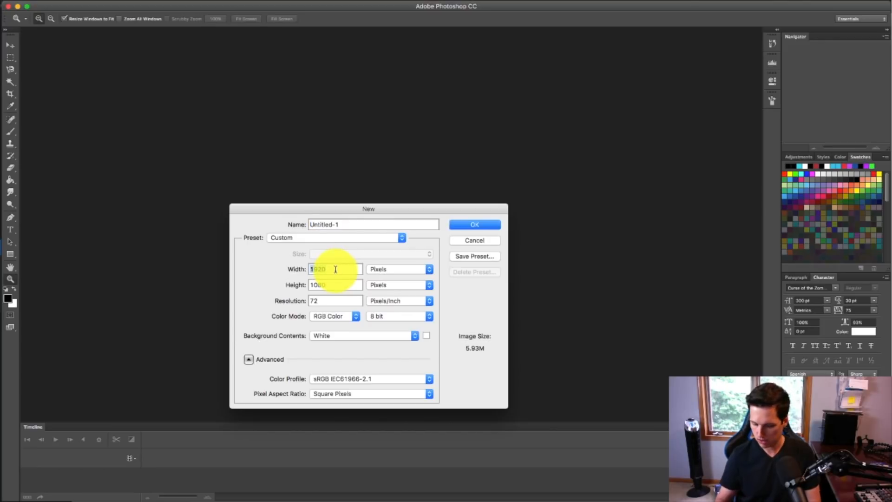
pyautogui.write('200')
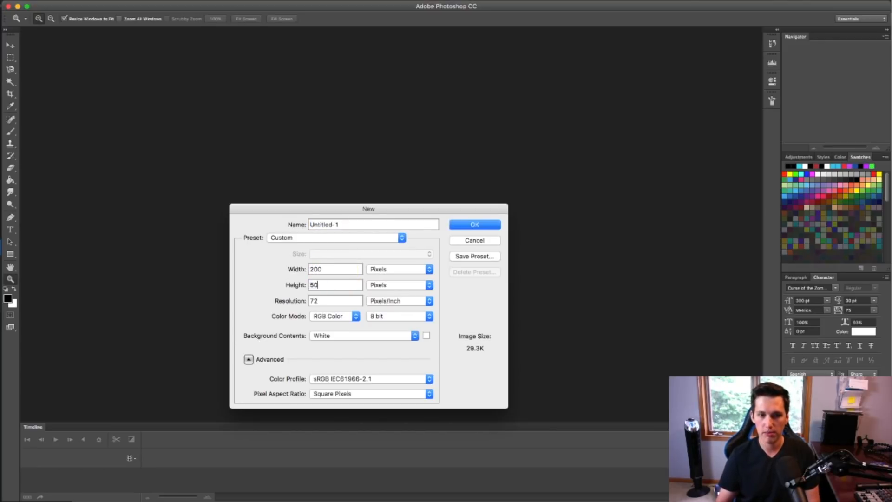
pyautogui.click(476, 225)
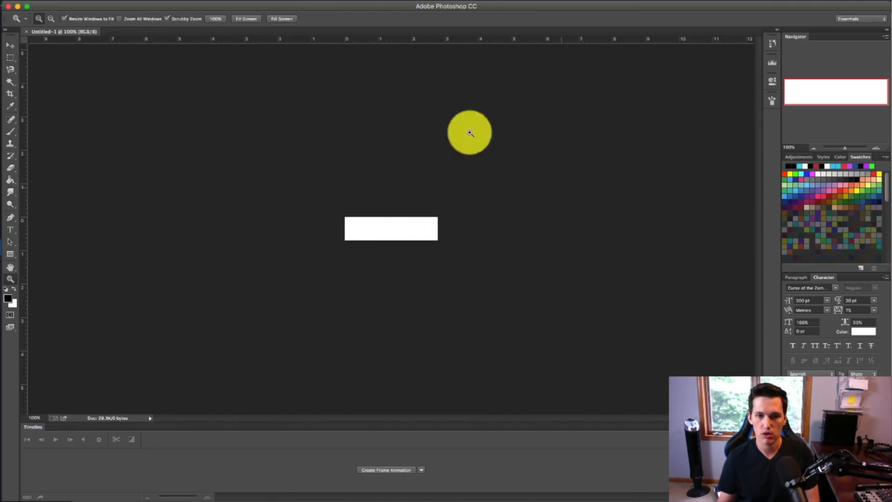
pyautogui.moveTo(845, 148); pyautogui.dragTo(852, 147)
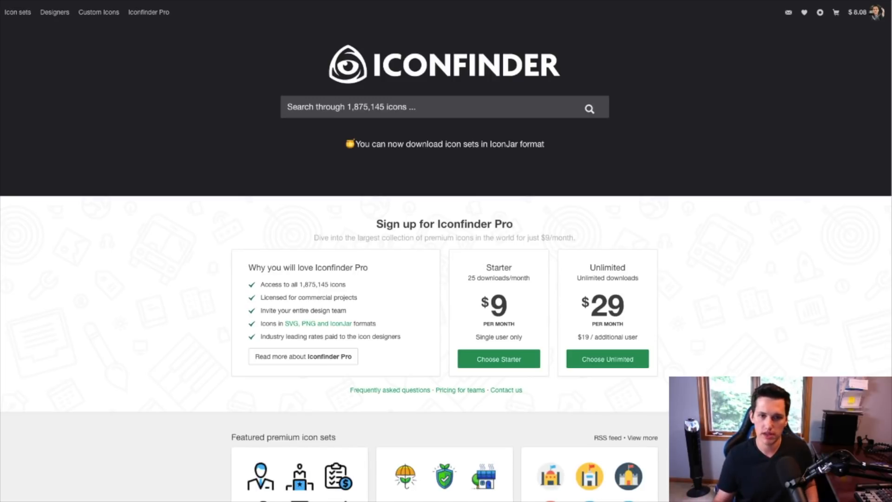
# Step: Search Iconfinder for "climber" and browse the resulting icons for a suitable logo graphic
pyautogui.click(366, 107)
pyautogui.write('cli')
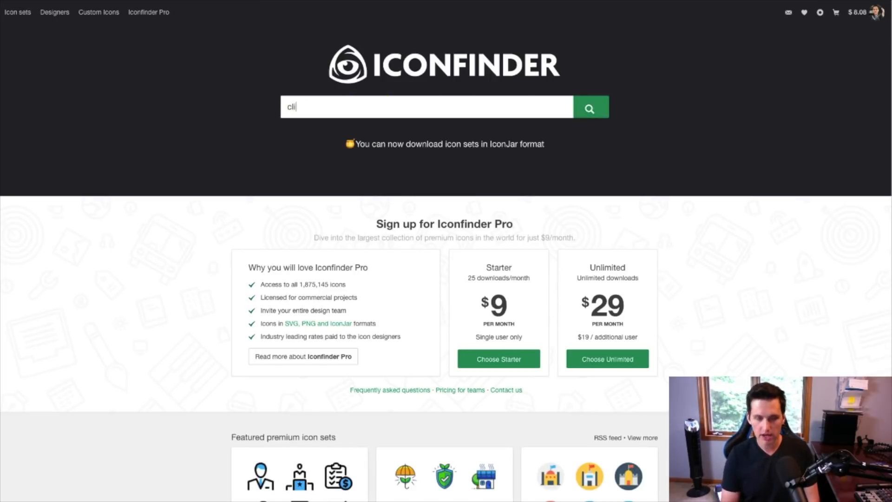
pyautogui.write('mber')
pyautogui.press('Return')
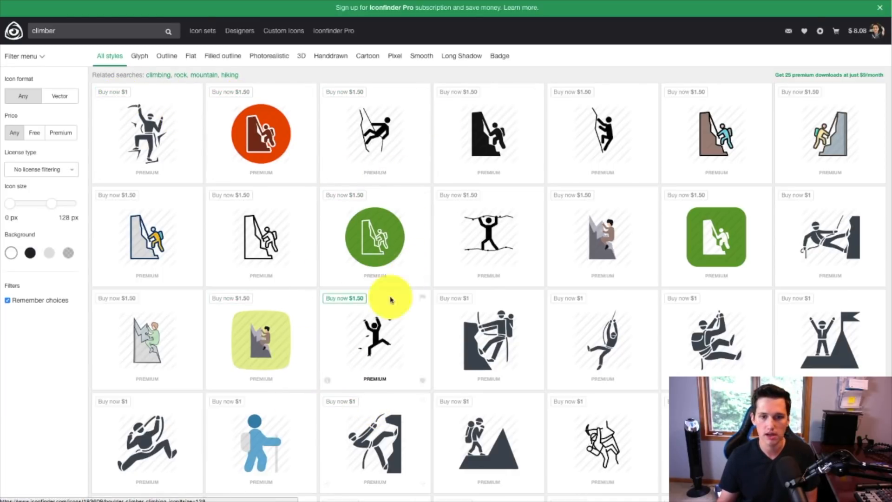
pyautogui.scroll(-1, 704, 228)
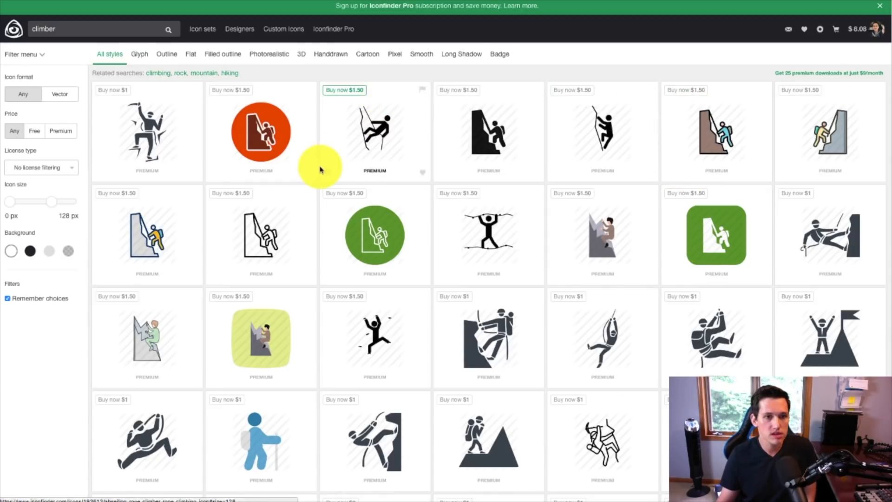
pyautogui.scroll(-5, 391, 225)
pyautogui.scroll(-10, 391, 224)
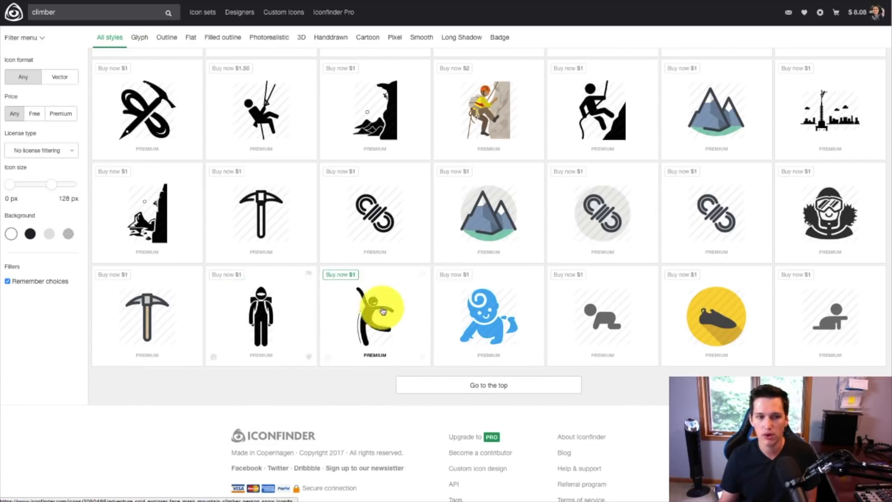
pyautogui.scroll(-3, 378, 309)
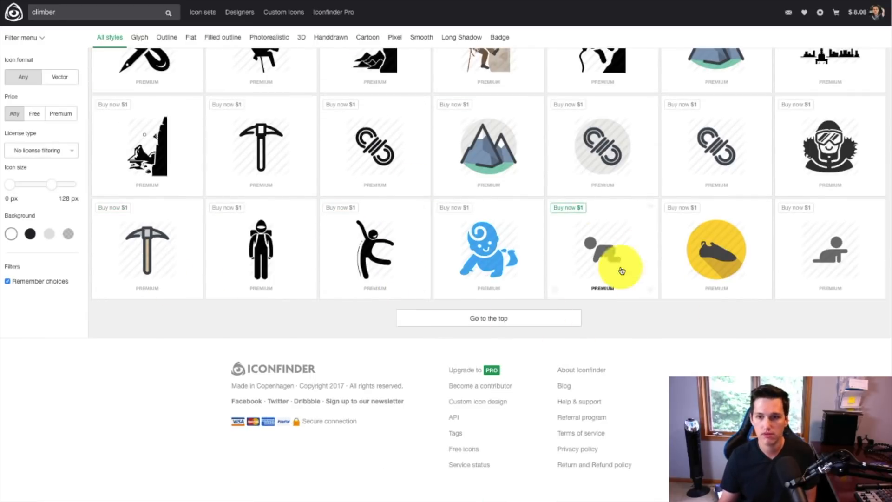
pyautogui.scroll(12, 408, 259)
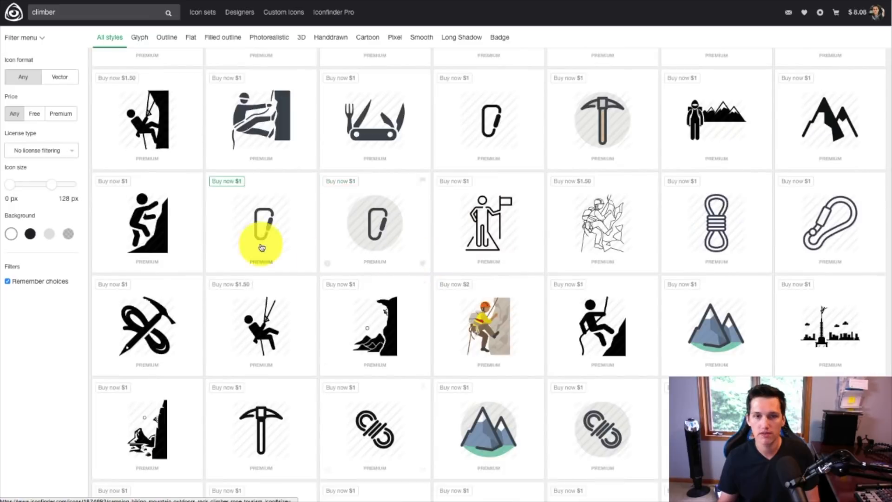
# Step: Change the icon search to "climbing" and look through the premium and free results
pyautogui.click(72, 12)
pyautogui.press('BackSpace')
pyautogui.press('BackSpace')
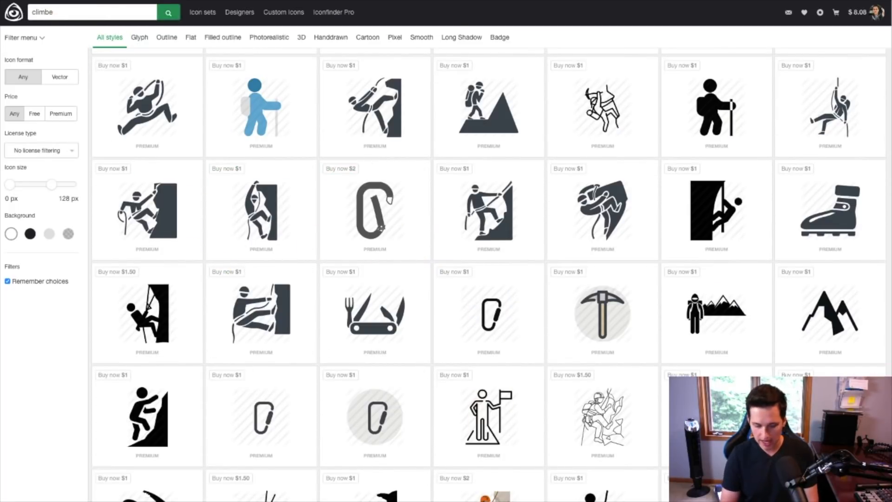
pyautogui.write('ing')
pyautogui.press('Return')
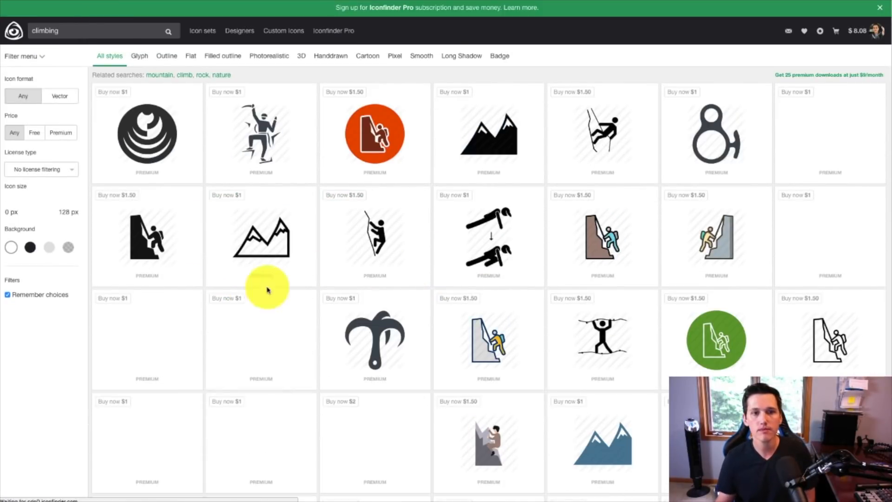
pyautogui.scroll(-4, 472, 233)
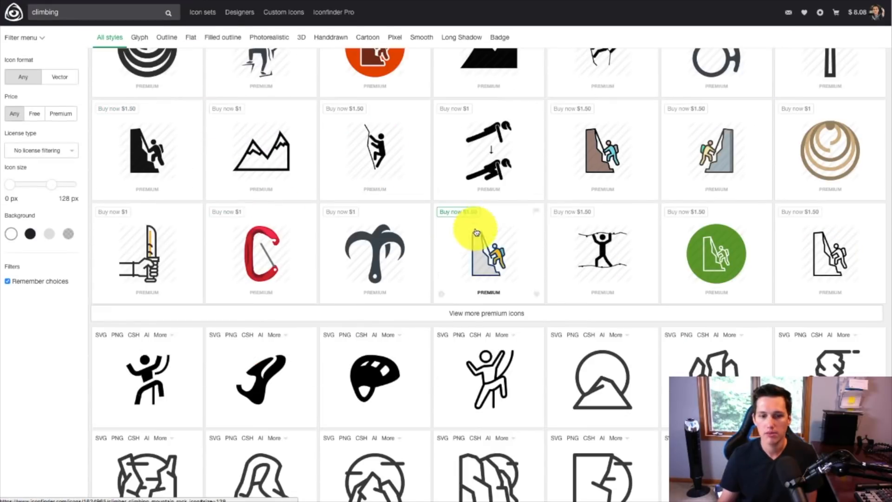
pyautogui.scroll(-4, 787, 269)
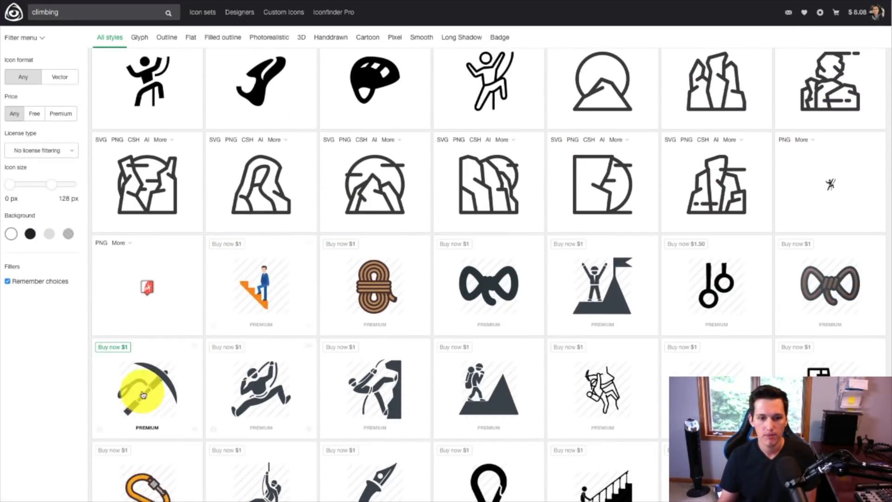
pyautogui.scroll(-2, 265, 364)
pyautogui.scroll(-8, 406, 339)
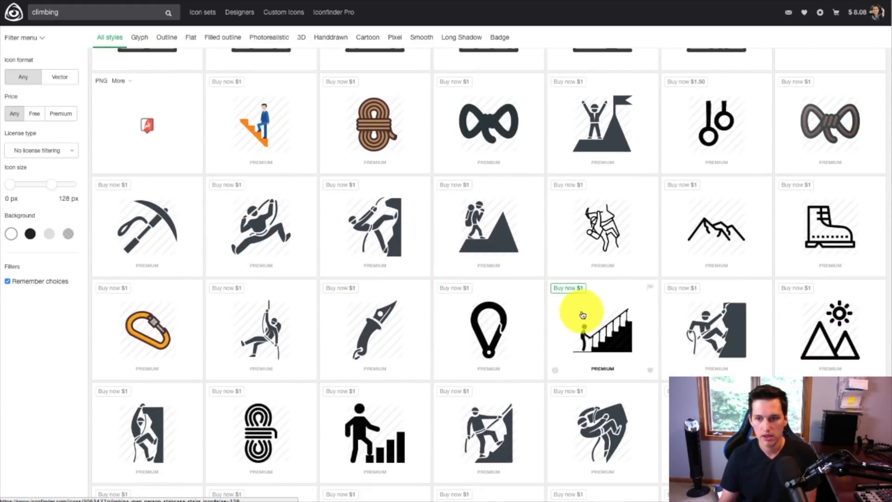
pyautogui.scroll(-12, 313, 271)
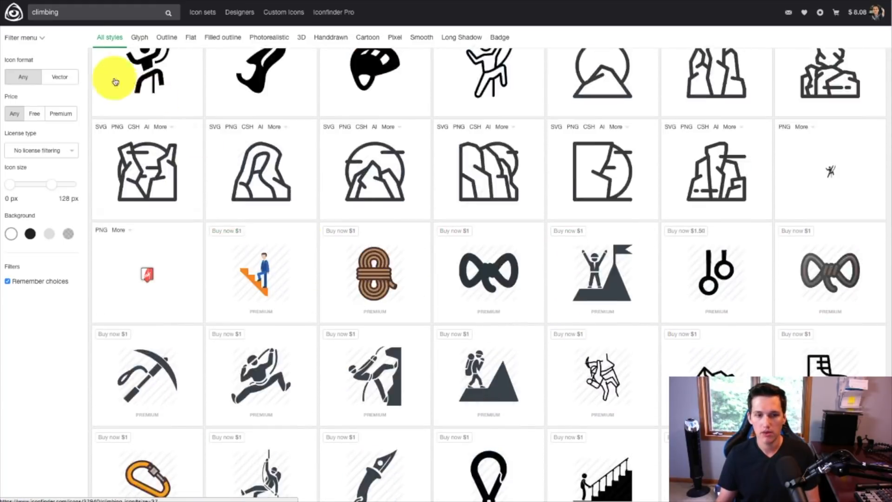
pyautogui.scroll(2, 116, 79)
# Step: Search the icon library for "mountain" instead
pyautogui.click(72, 14)
pyautogui.write('mountain')
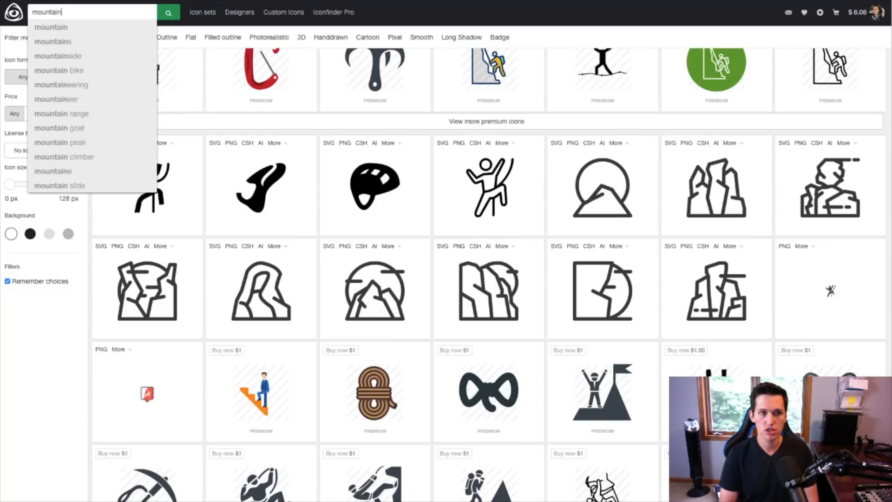
pyautogui.press('Return')
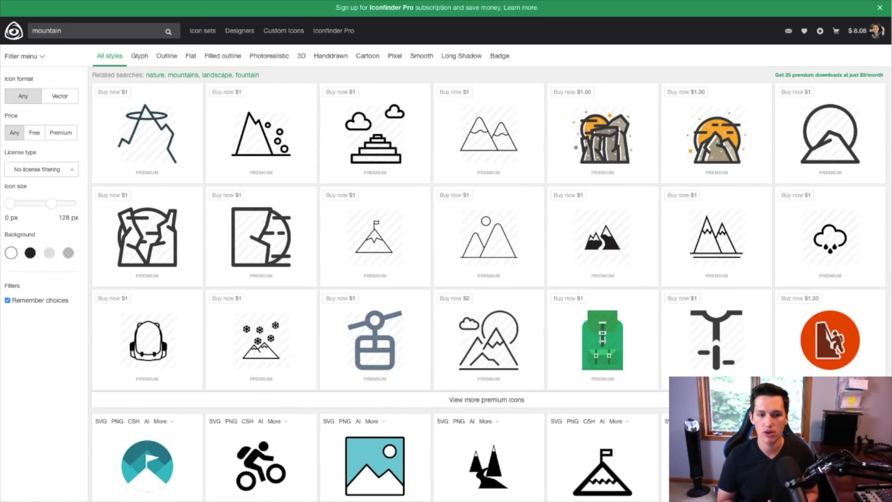
# Step: Download the free teal circular mountain icon with the white flag as a 512 × 512 px PNG
pyautogui.scroll(-5, 498, 253)
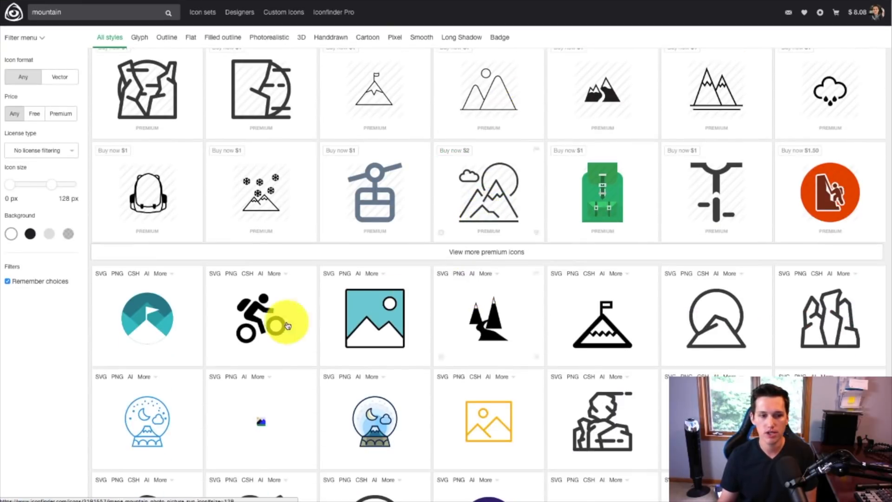
pyautogui.scroll(-2, 487, 321)
pyautogui.scroll(-2, 154, 205)
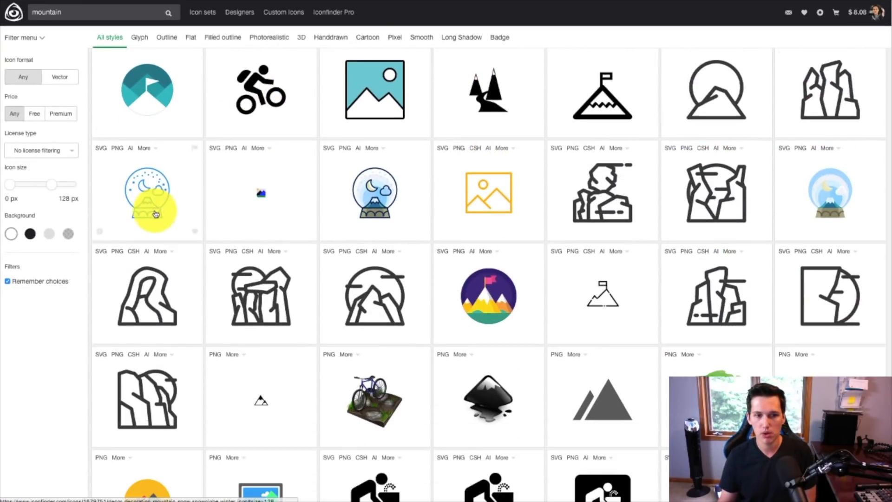
pyautogui.scroll(-1, 396, 245)
pyautogui.scroll(-2, 522, 259)
pyautogui.scroll(-2, 528, 258)
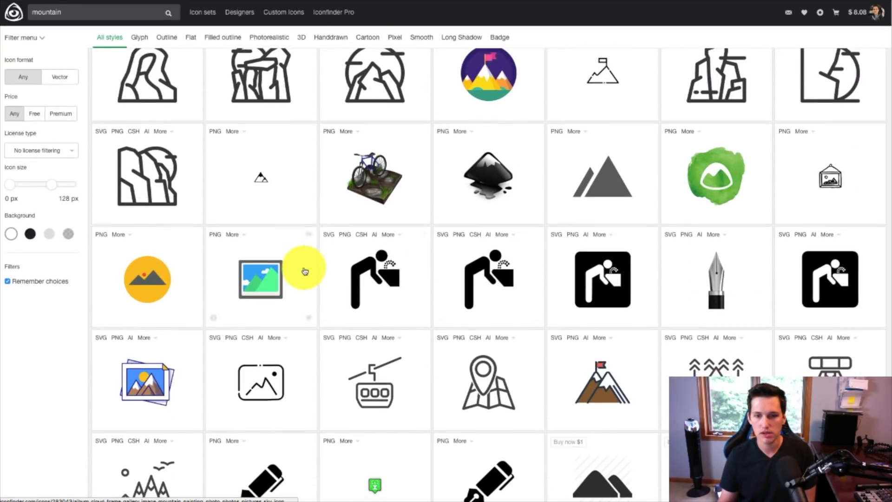
pyautogui.scroll(-2, 341, 280)
pyautogui.scroll(-2, 600, 291)
pyautogui.scroll(-2, 568, 279)
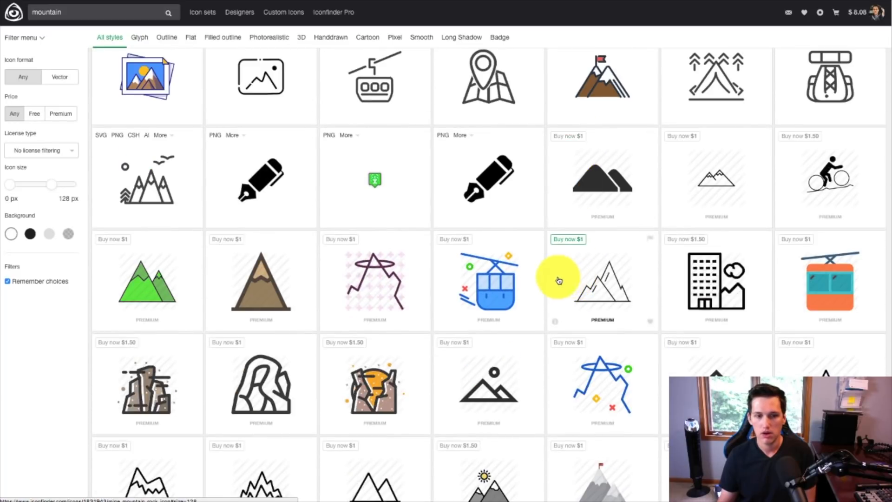
pyautogui.scroll(-4, 562, 288)
pyautogui.scroll(10, 483, 287)
pyautogui.scroll(8, 325, 320)
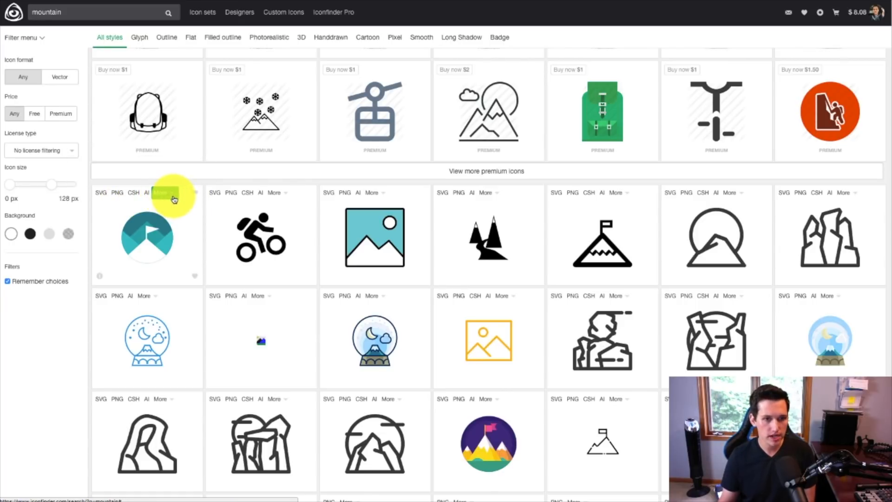
pyautogui.click(173, 197)
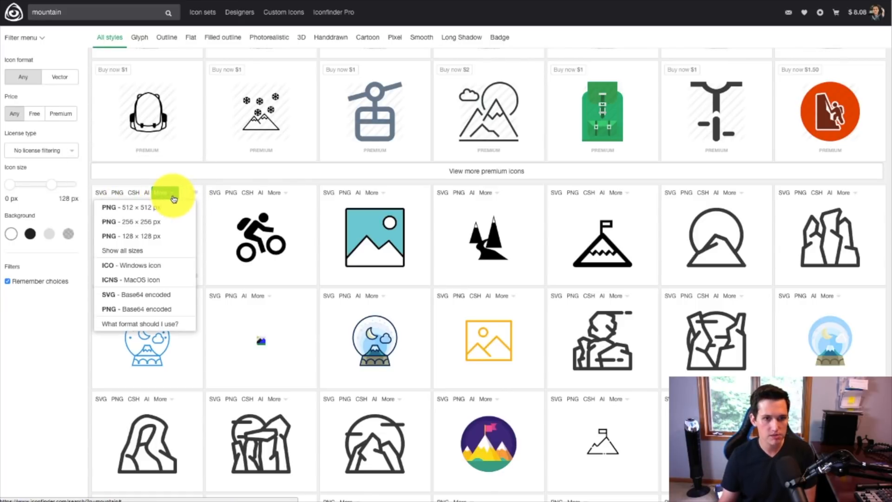
pyautogui.click(141, 210)
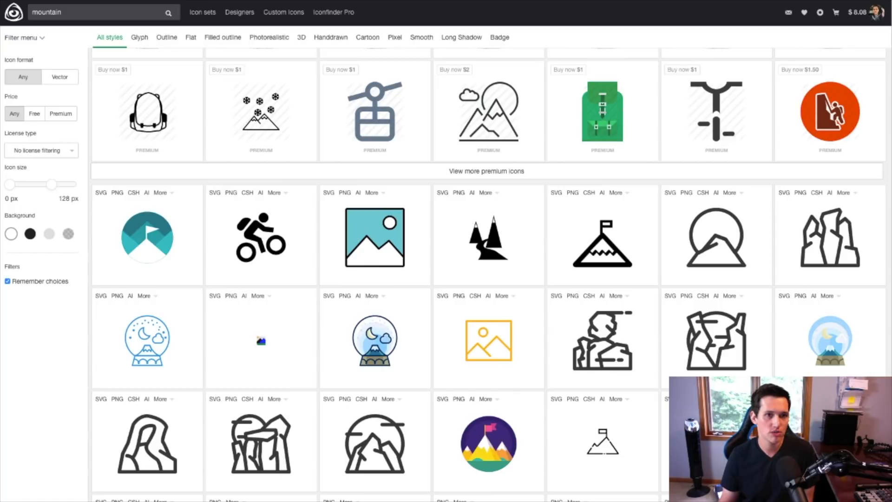
# Step: Switch to Photoshop, place the downloaded mountain icon slightly scaled down at the left end of the canvas, and commit the placement
pyautogui.press('super+Tab')
pyautogui.moveTo(26, 500); pyautogui.dragTo(313, 243)
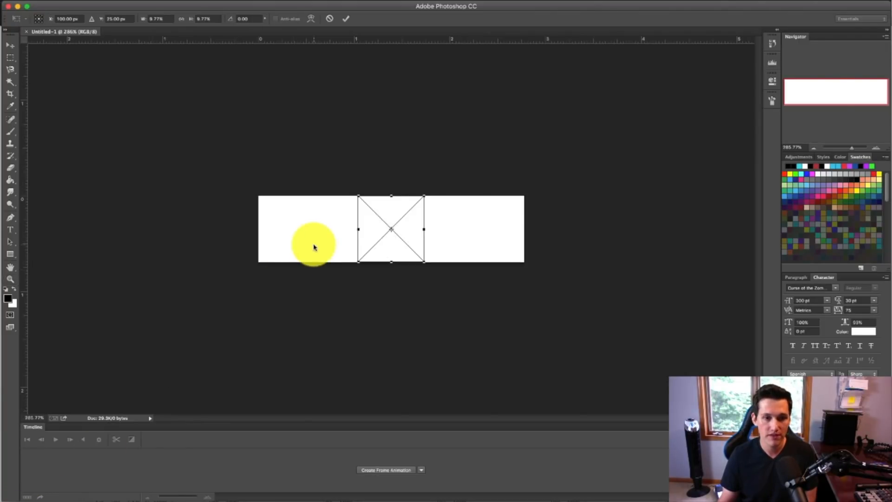
pyautogui.moveTo(405, 226); pyautogui.dragTo(308, 221)
pyautogui.press('Return')
pyautogui.press('z')
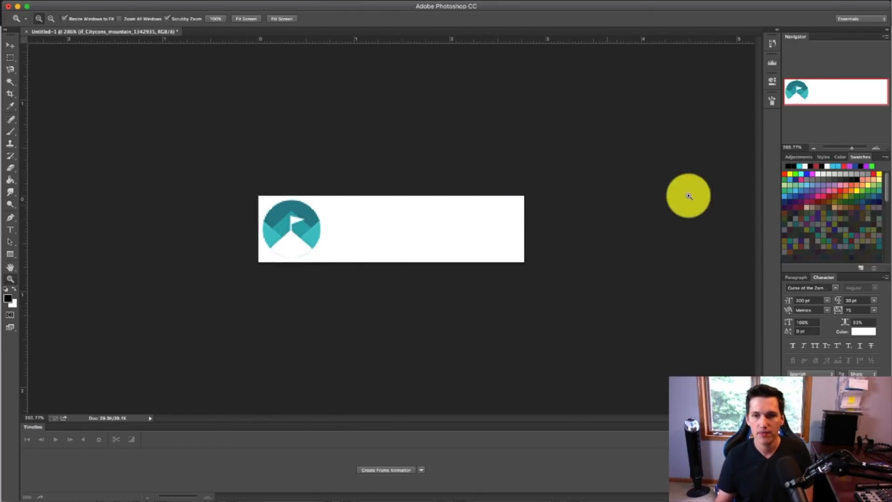
# Step: Add the text "Mindful" beside the mountain icon at 10 pt, coloured dark teal #13818d sampled from the icon, and commit it
pyautogui.moveTo(845, 149); pyautogui.dragTo(853, 151)
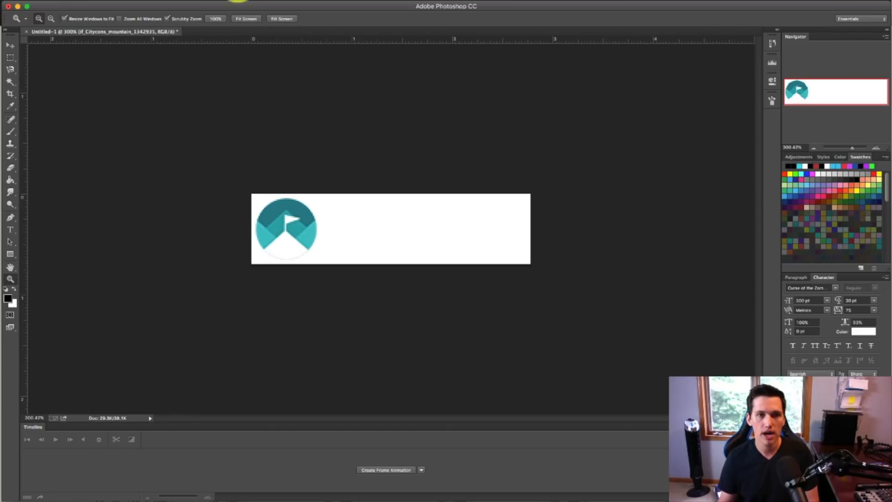
pyautogui.click(13, 232)
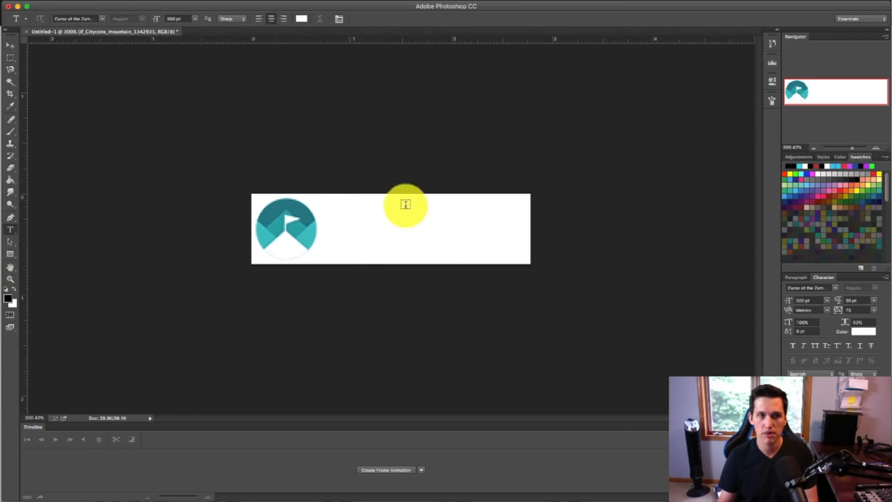
pyautogui.click(340, 238)
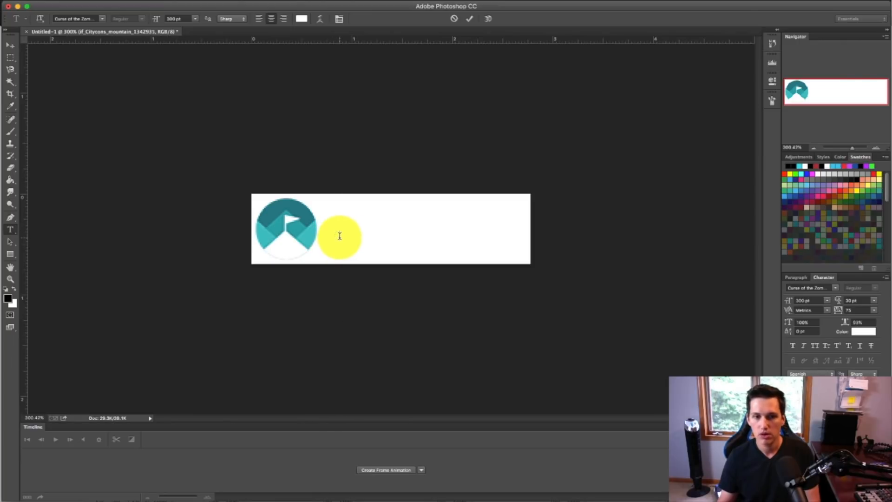
pyautogui.click(797, 300)
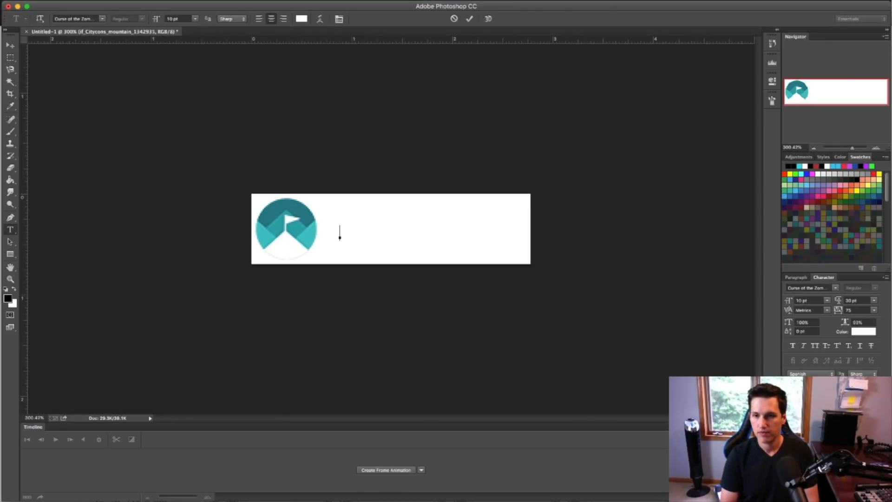
pyautogui.click(859, 333)
pyautogui.click(273, 205)
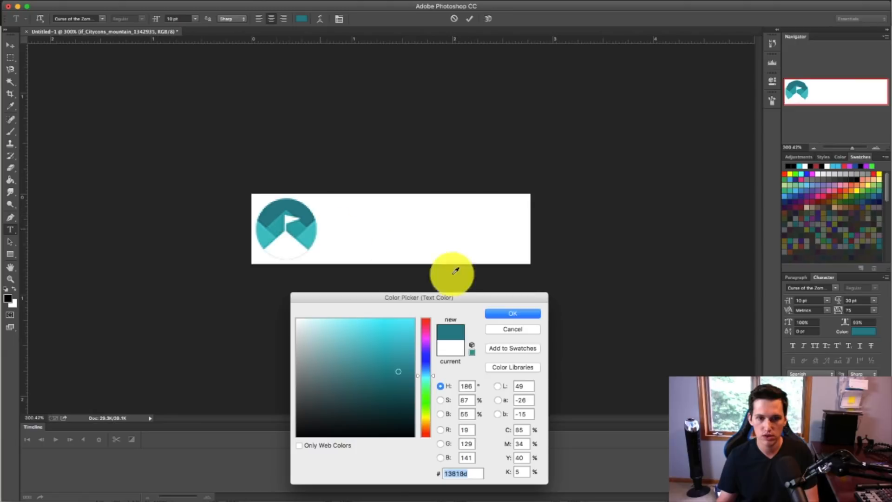
pyautogui.click(513, 314)
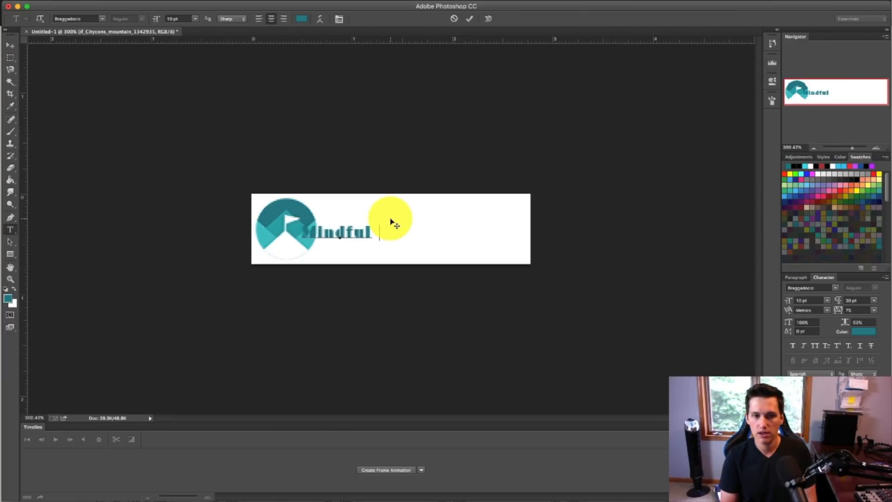
pyautogui.click(10, 45)
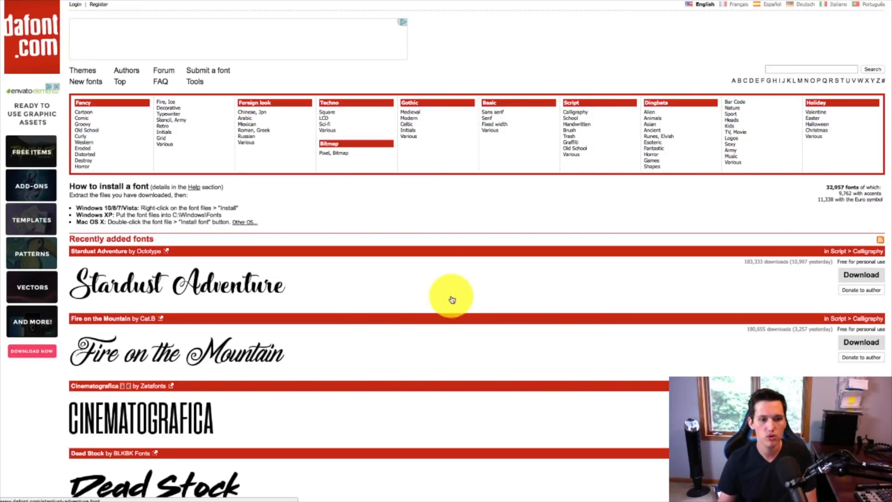
# Step: Switch to dafont.com in the browser, browse the recently added fonts, and download the Dead Stock font
pyautogui.scroll(-4, 451, 300)
pyautogui.scroll(2, 437, 349)
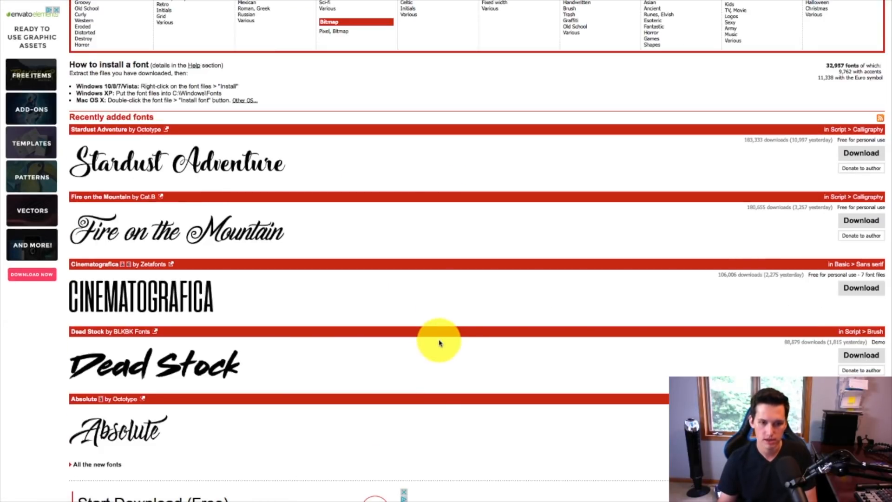
pyautogui.scroll(3, 454, 372)
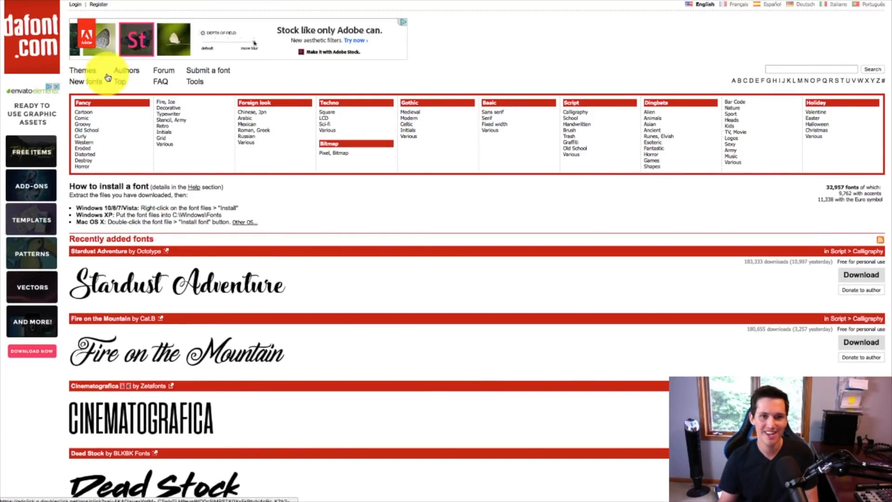
pyautogui.scroll(-1, 564, 298)
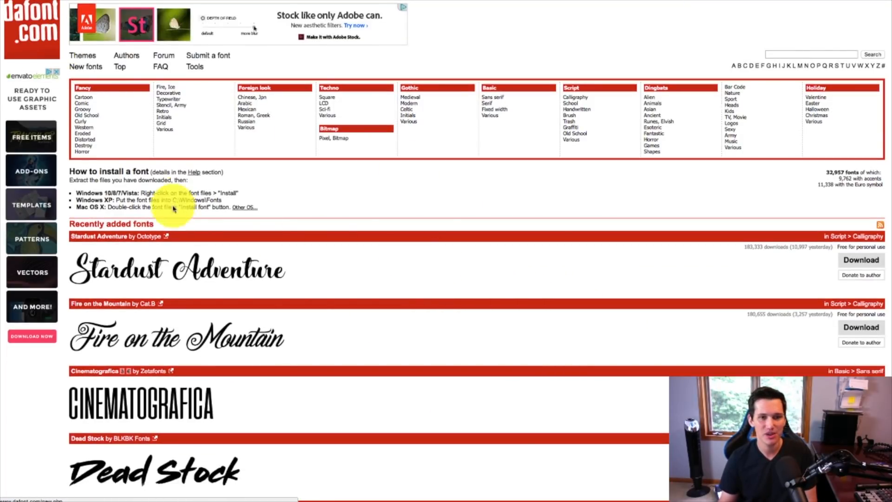
pyautogui.scroll(-3, 173, 209)
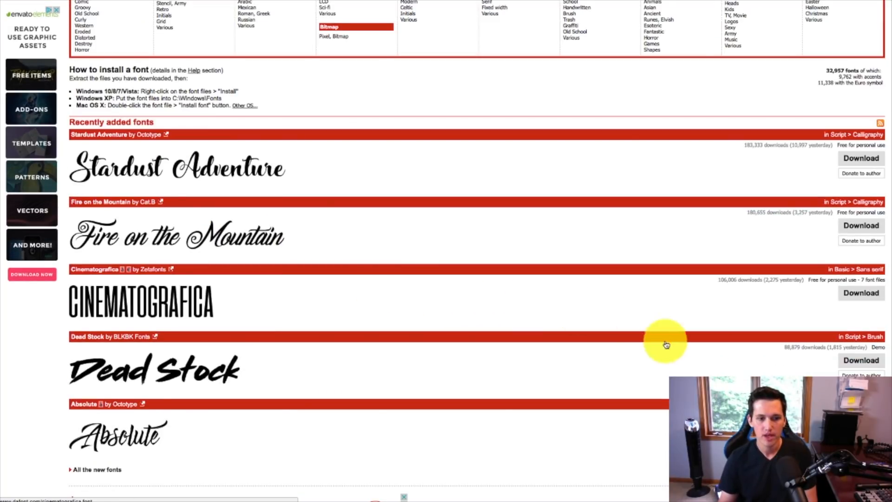
pyautogui.click(868, 366)
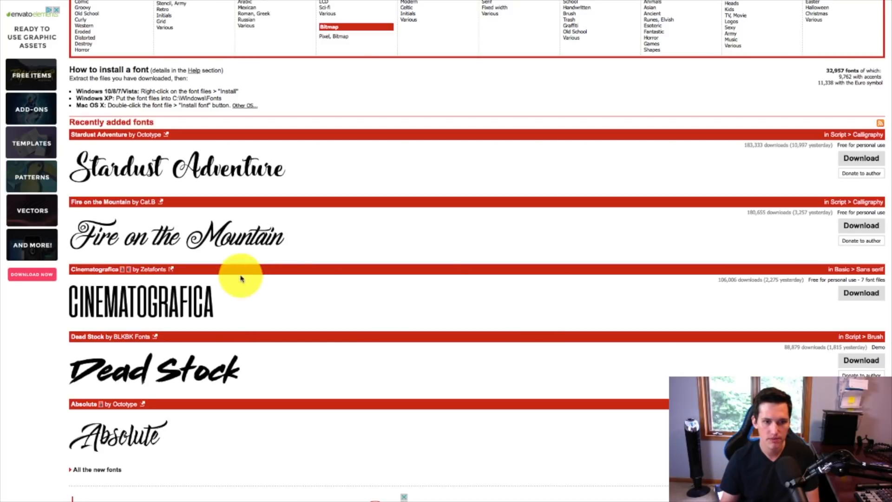
pyautogui.scroll(-1, 327, 418)
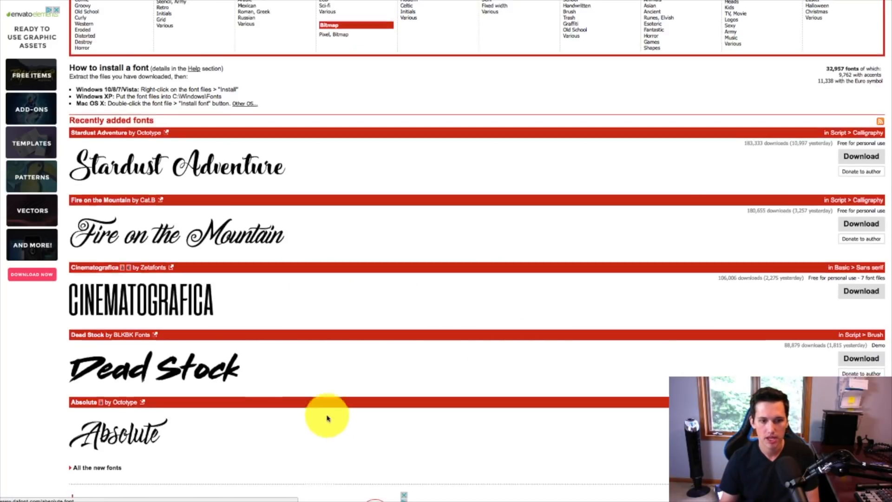
pyautogui.scroll(-3, 299, 404)
pyautogui.scroll(5, 185, 442)
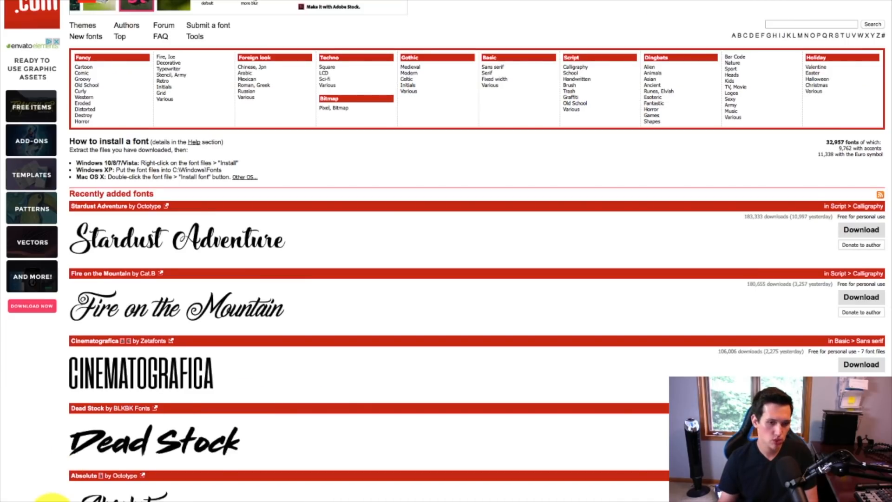
pyautogui.scroll(-2, 179, 418)
pyautogui.scroll(3, 56, 454)
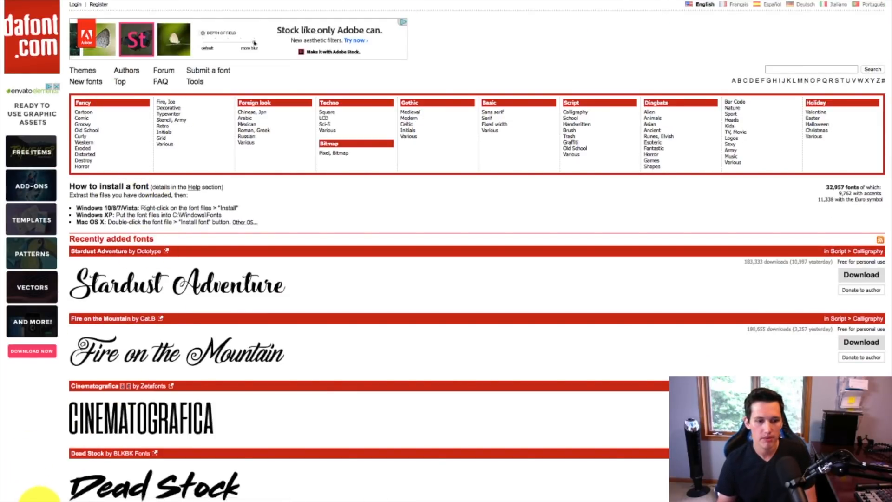
# Step: Open the downloaded Dead Stock - Demo.ttf from the Downloads folder, install the font, and close the font manager and folder windows
pyautogui.click(42, 499)
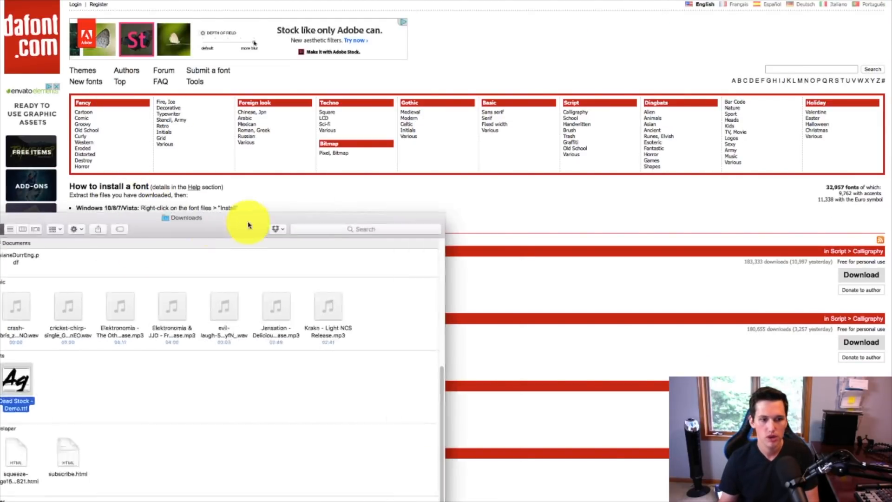
pyautogui.doubleClick(131, 380)
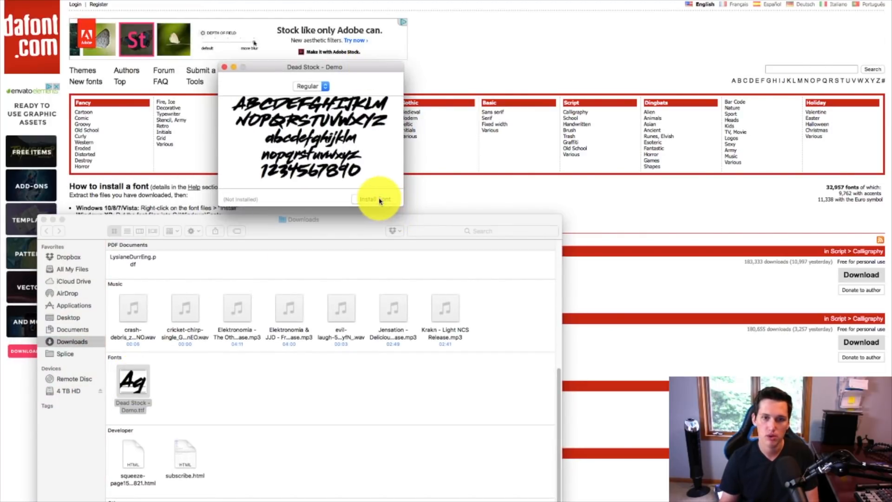
pyautogui.click(378, 200)
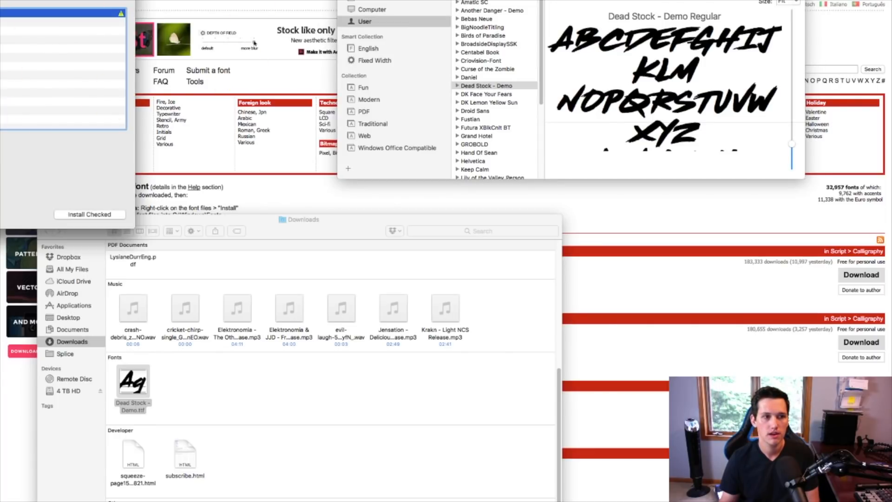
pyautogui.click(97, 215)
pyautogui.press('super+q')
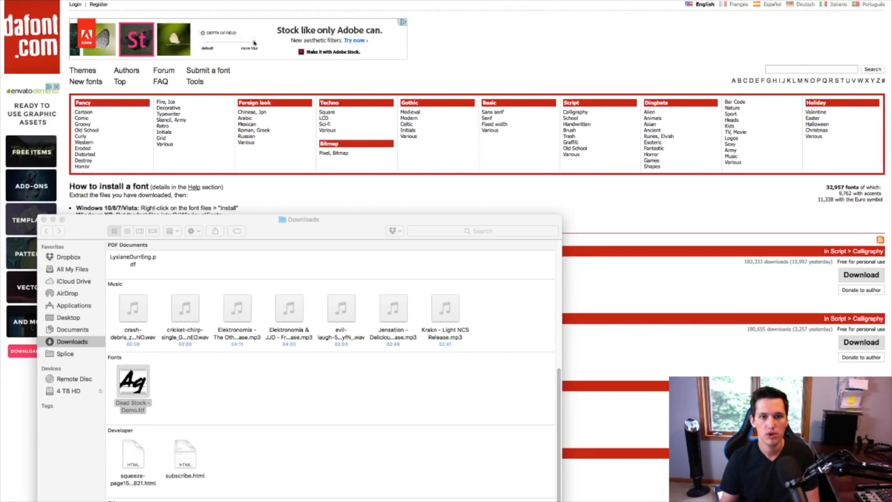
pyautogui.click(43, 220)
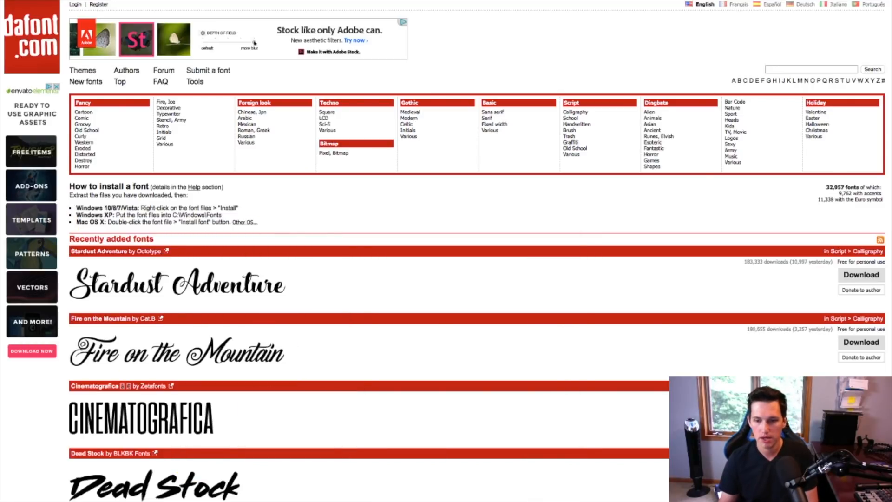
# Step: Switch back to Photoshop and set the font of the "Mindful" text to Dead Stock - Demo
pyautogui.press('super+Tab')
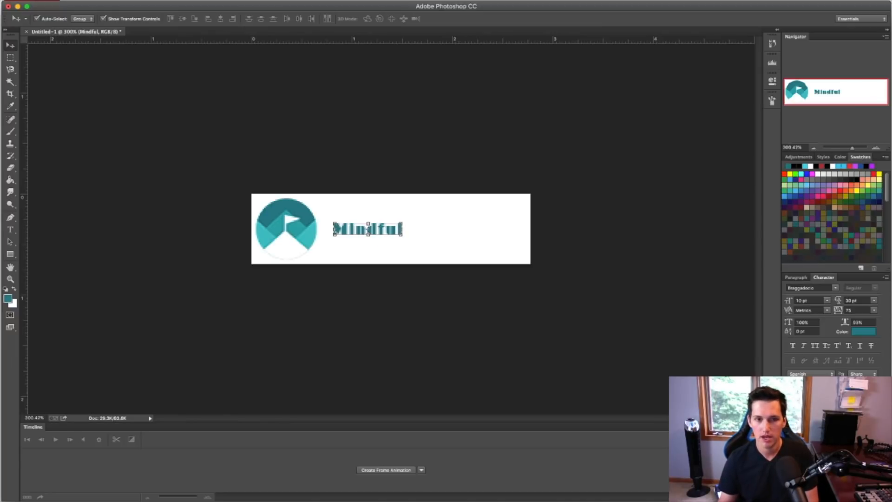
pyautogui.click(807, 288)
pyautogui.write('Dead Stock - Demo')
pyautogui.press('Return')
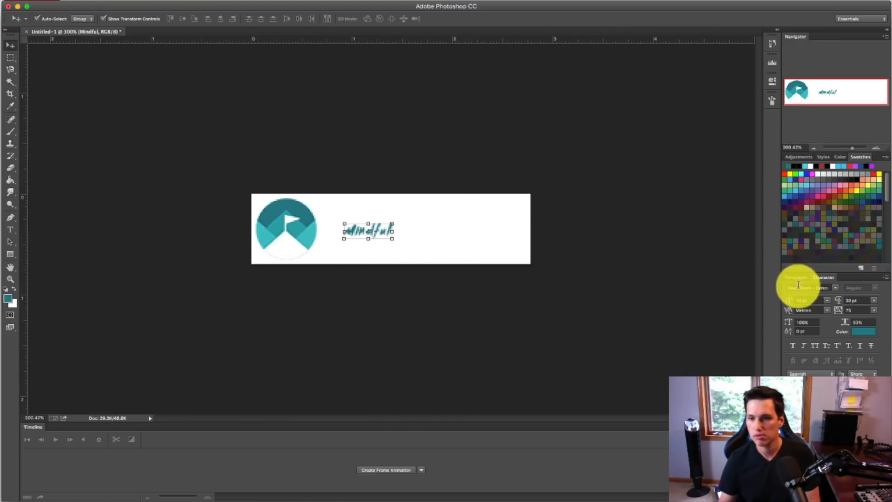
# Step: Try the "Mindful" text at 50 pt, settle on 30 pt, and shift it right so it starts beside the icon
pyautogui.write('50')
pyautogui.press('Return')
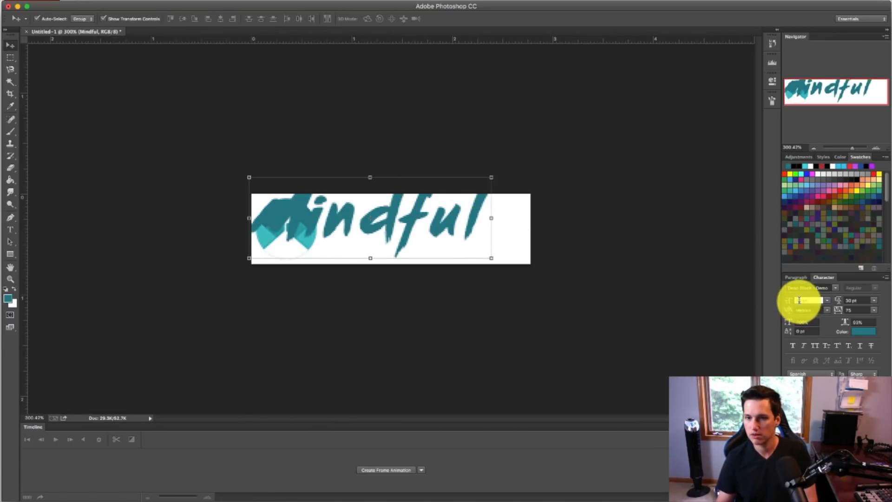
pyautogui.write('30')
pyautogui.press('Return')
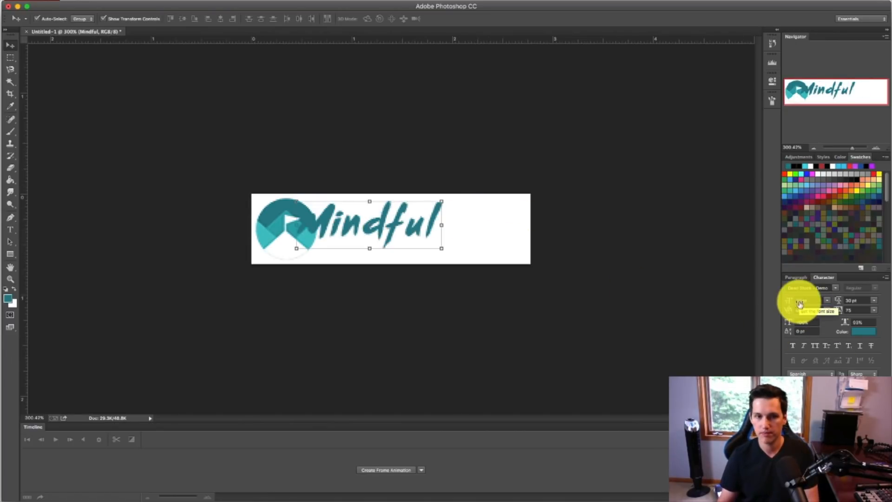
pyautogui.moveTo(417, 227)
pyautogui.mouseDown()
pyautogui.moveTo(435, 224)
pyautogui.moveTo(431, 235)
pyautogui.moveTo(432, 227)
pyautogui.mouseUp()
pyautogui.click(490, 288)
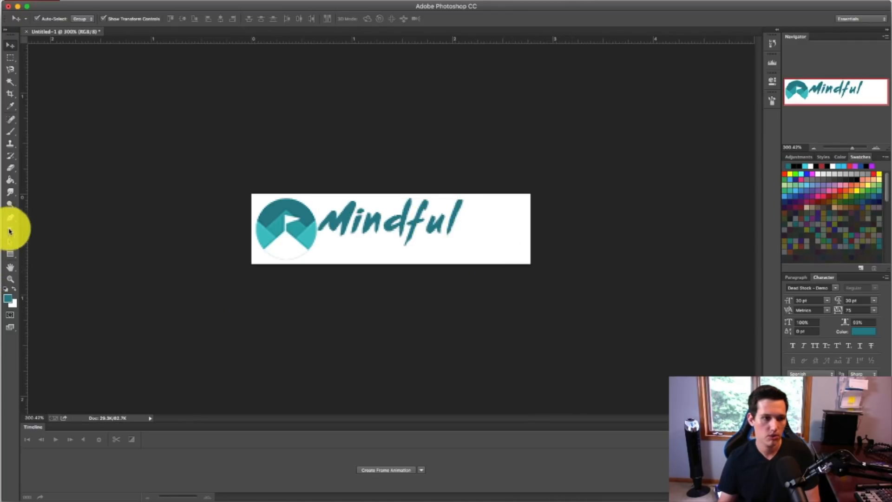
# Step: Add the text "Climber" on a second line below "Mindful" and move it right, clear of the mountain icon
pyautogui.click(10, 230)
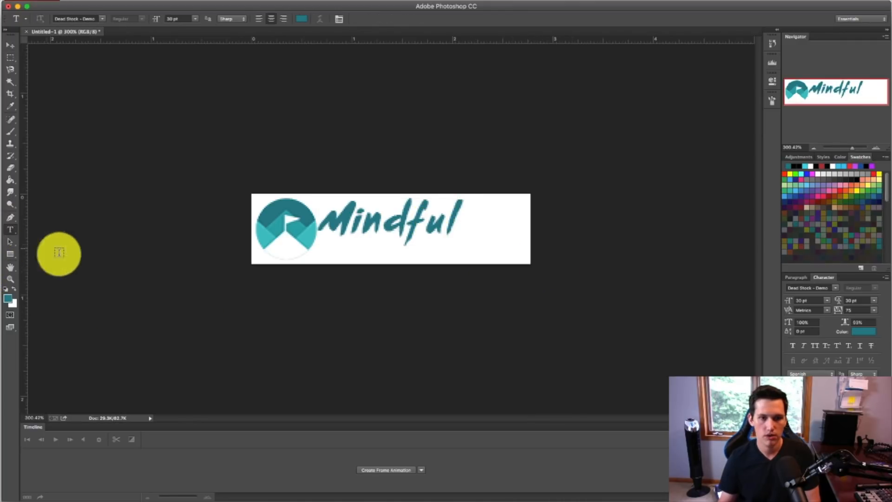
pyautogui.click(355, 254)
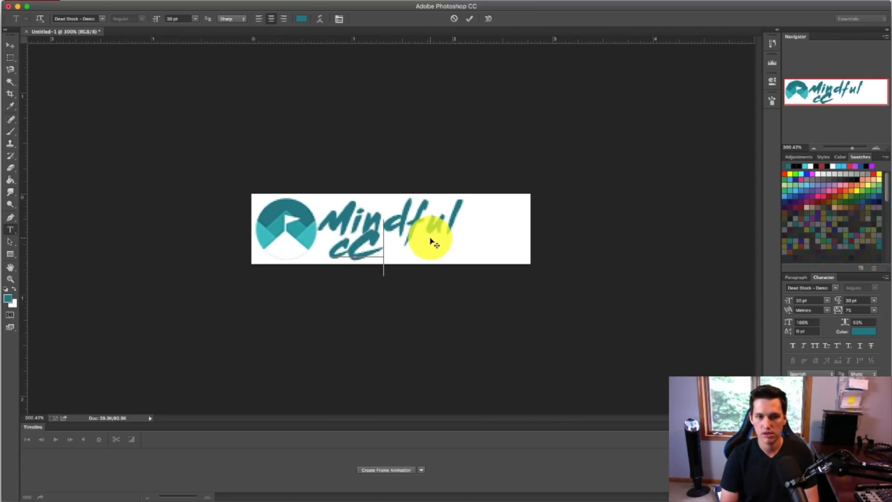
pyautogui.write('Climber')
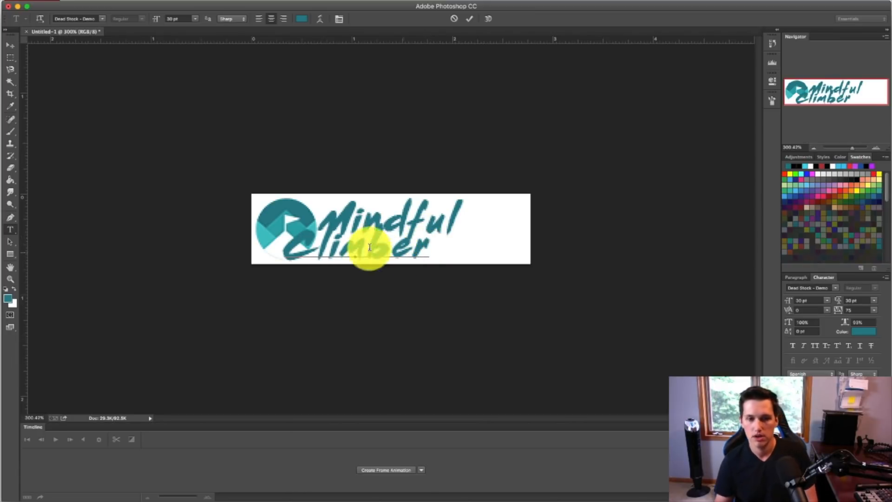
pyautogui.click(11, 45)
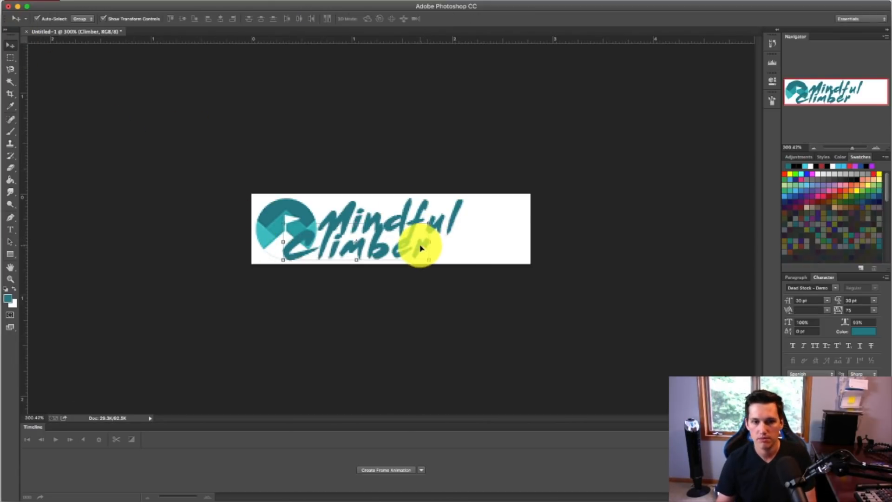
pyautogui.moveTo(423, 247); pyautogui.dragTo(501, 248)
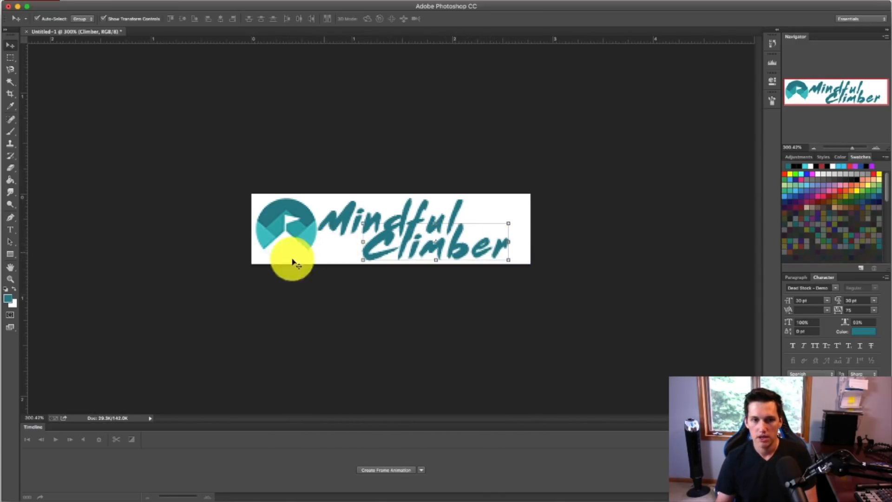
# Step: Recolour the "Climber" text with the lighter teal #44c2c7 sampled from the mountain icon
pyautogui.click(857, 331)
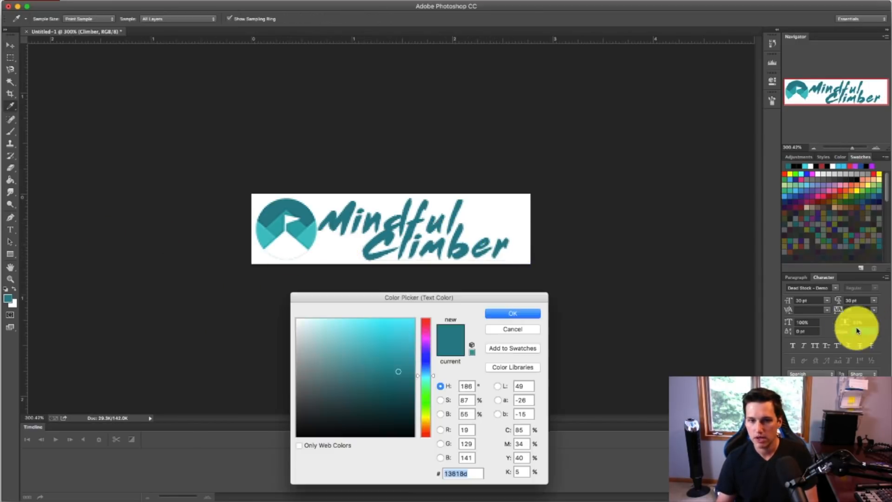
pyautogui.click(308, 239)
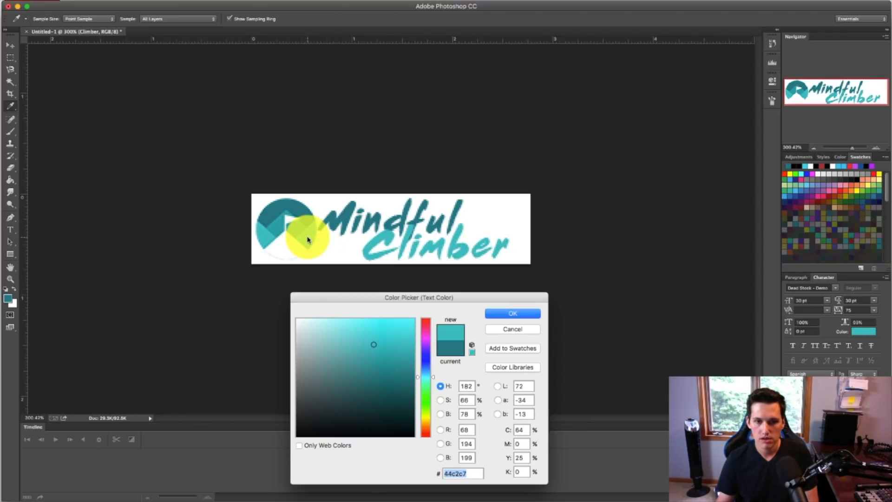
pyautogui.click(513, 313)
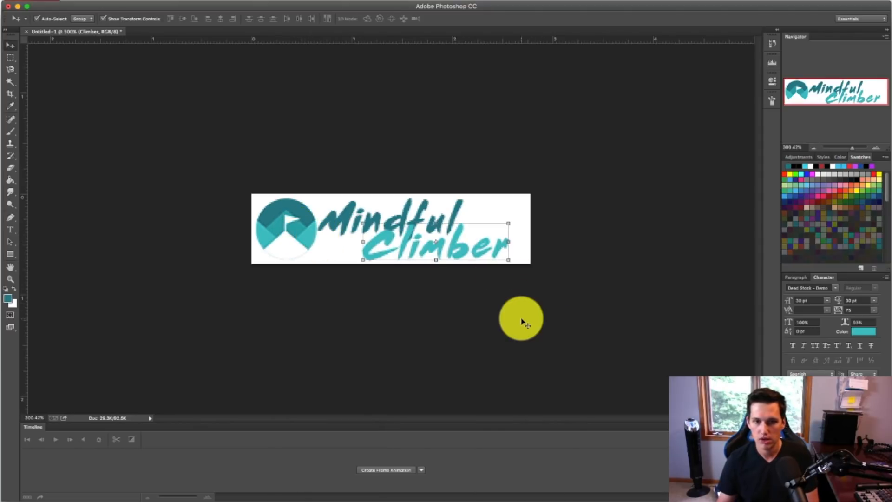
# Step: Set the "Climber" text to Criovision-Font at 20 pt and position it beneath "Mindful", clear of the mountain icon
pyautogui.click(832, 292)
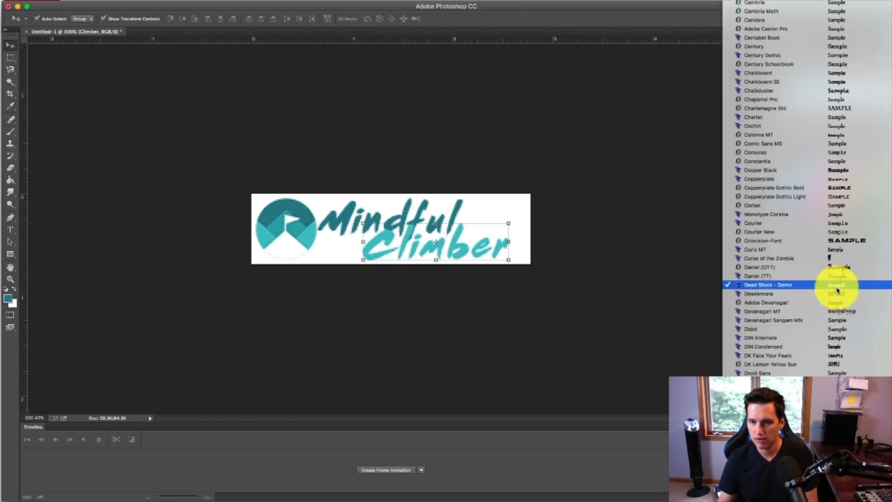
pyautogui.click(848, 241)
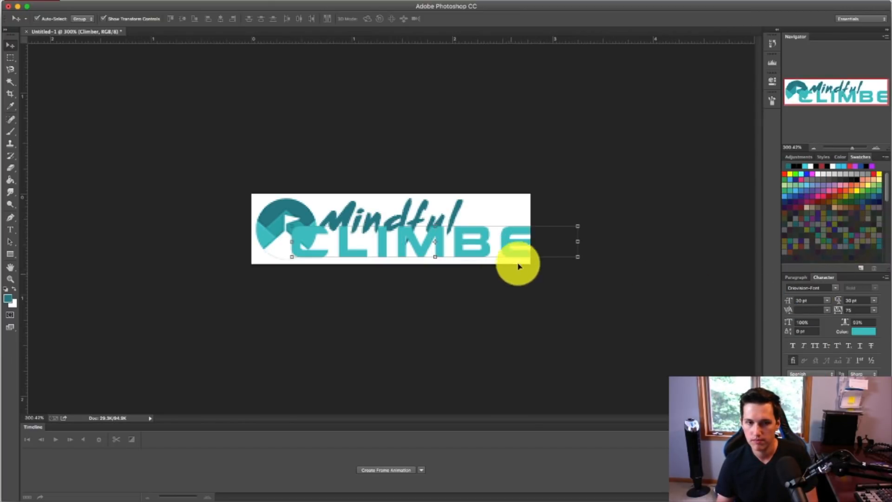
pyautogui.moveTo(484, 239); pyautogui.dragTo(460, 243)
pyautogui.write('25')
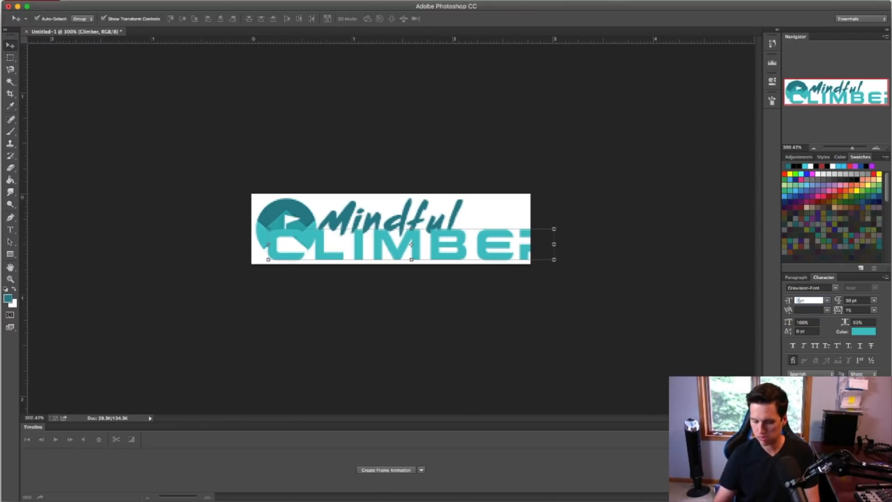
pyautogui.press('Return')
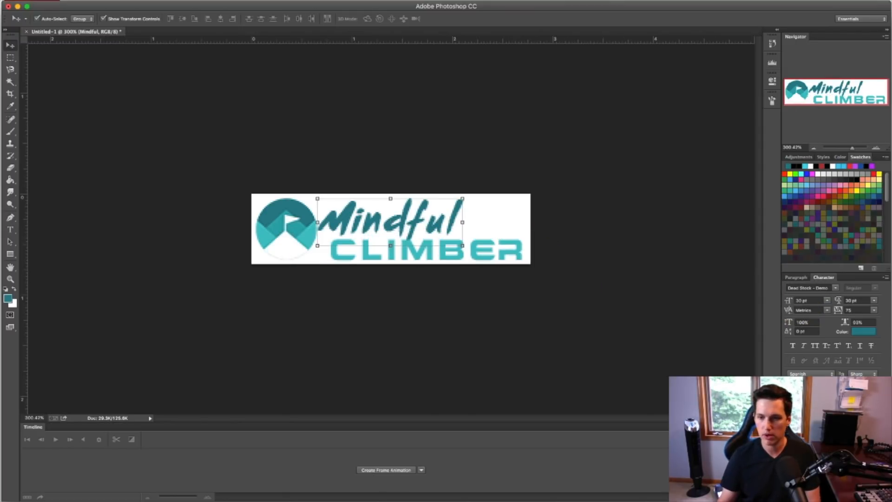
pyautogui.doubleClick(846, 433)
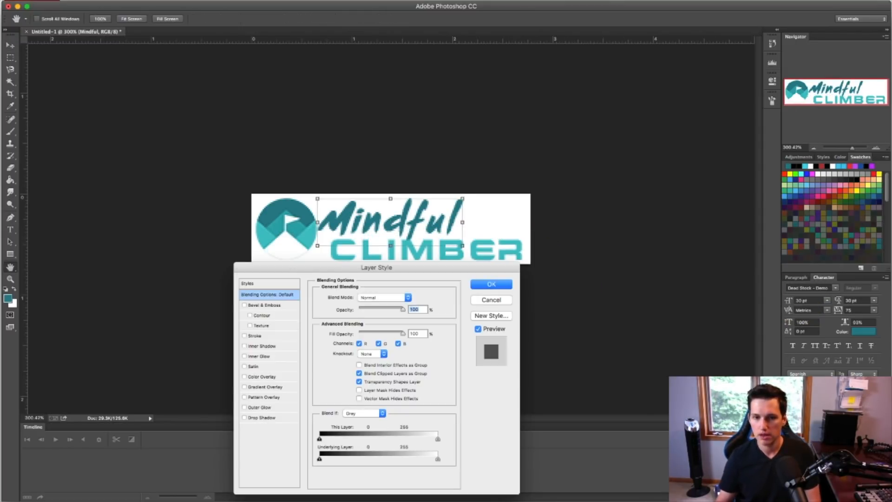
pyautogui.press('Escape')
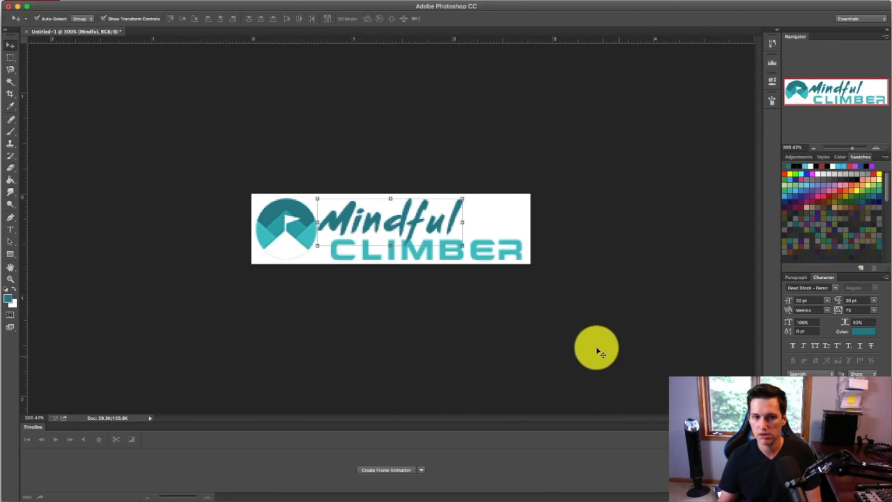
pyautogui.click(593, 348)
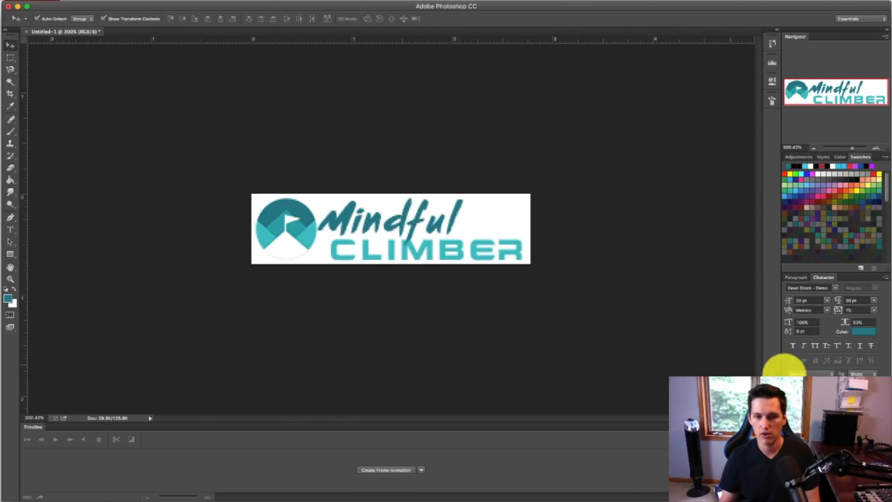
# Step: Nudge the "Mindful" text right so its start lines up with the start of "Climber"
pyautogui.click(439, 216)
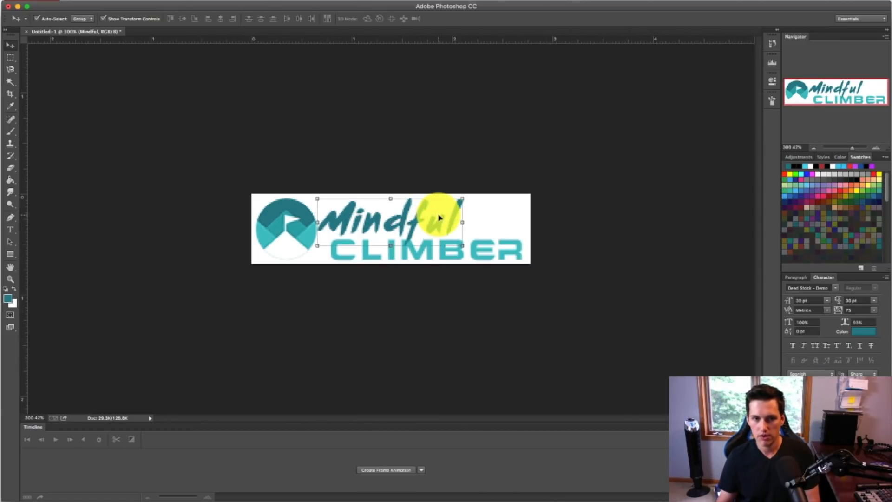
pyautogui.press('Right')
pyautogui.press('Right')
pyautogui.press('Right')
pyautogui.press('Right')
pyautogui.press('Right')
pyautogui.press('Right')
pyautogui.press('Right')
pyautogui.press('Right')
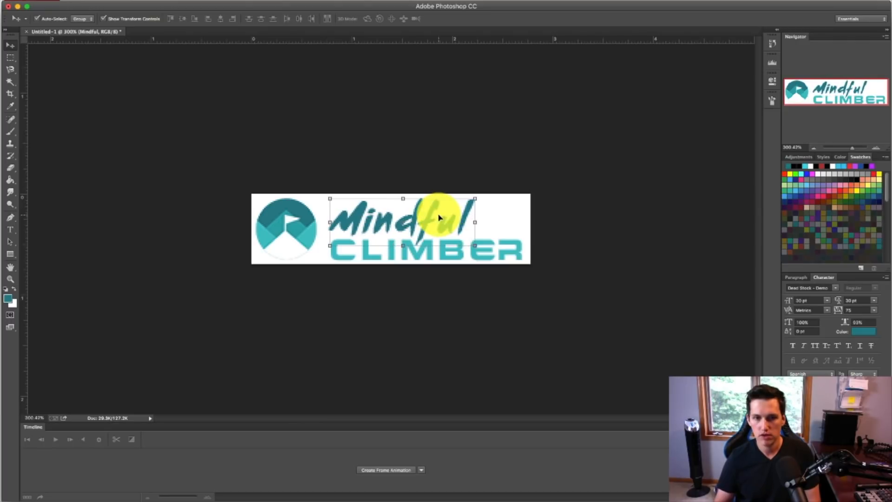
pyautogui.press('Left')
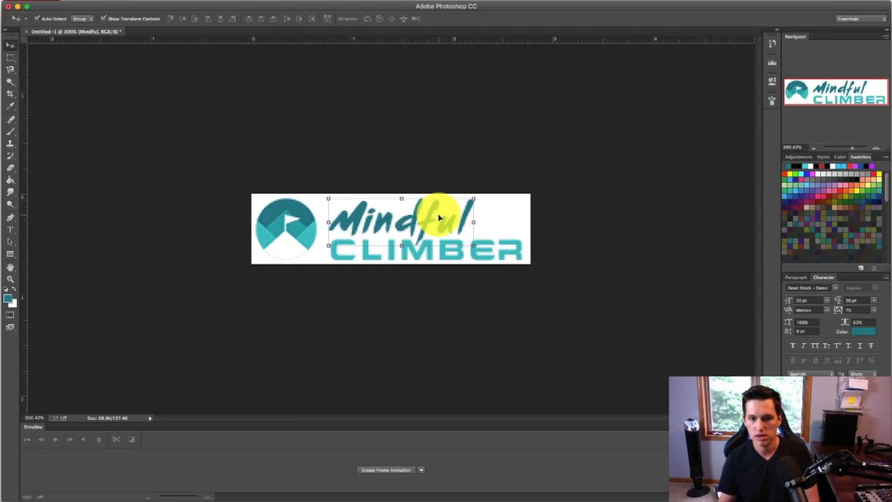
pyautogui.click(572, 307)
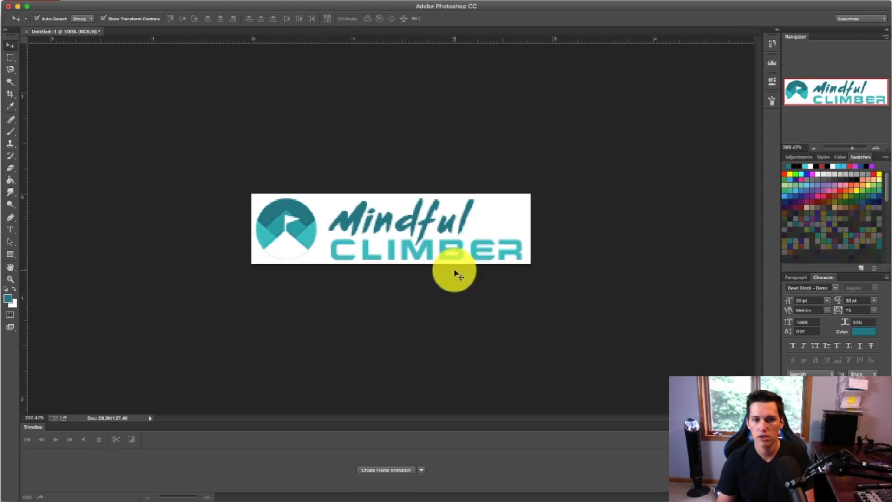
# Step: Nudge the "Mindful" text back left so it starts just beside the mountain icon, slightly ahead of "Climber"
pyautogui.click(451, 223)
pyautogui.press('Left')
pyautogui.press('Left')
pyautogui.press('Left')
pyautogui.press('Left')
pyautogui.press('Left')
pyautogui.press('Left')
pyautogui.press('Left')
pyautogui.press('Left')
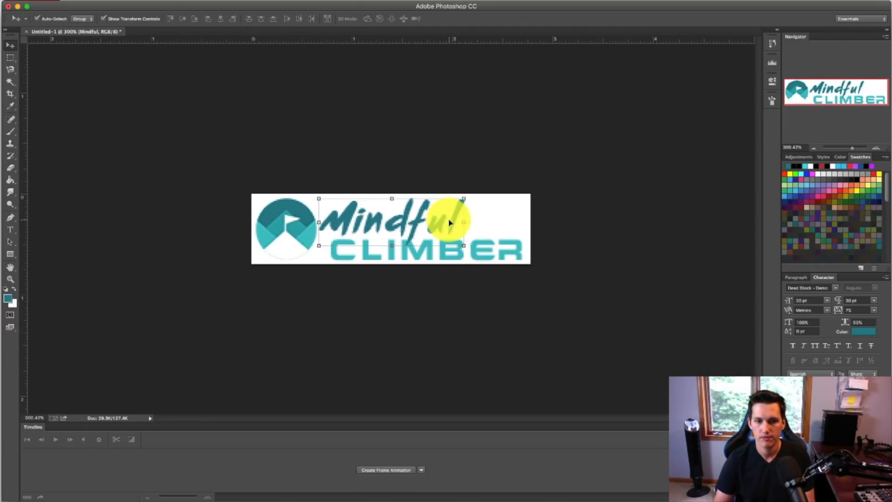
pyautogui.press('Right')
pyautogui.press('Right')
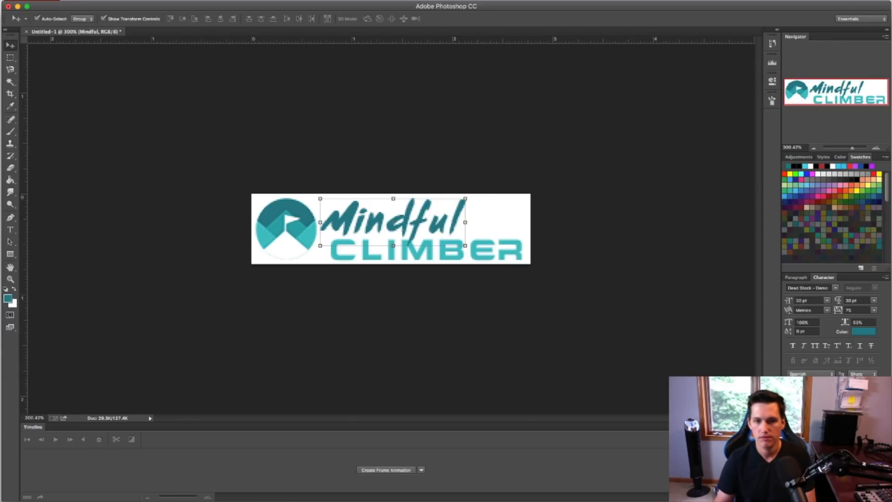
pyautogui.click(502, 269)
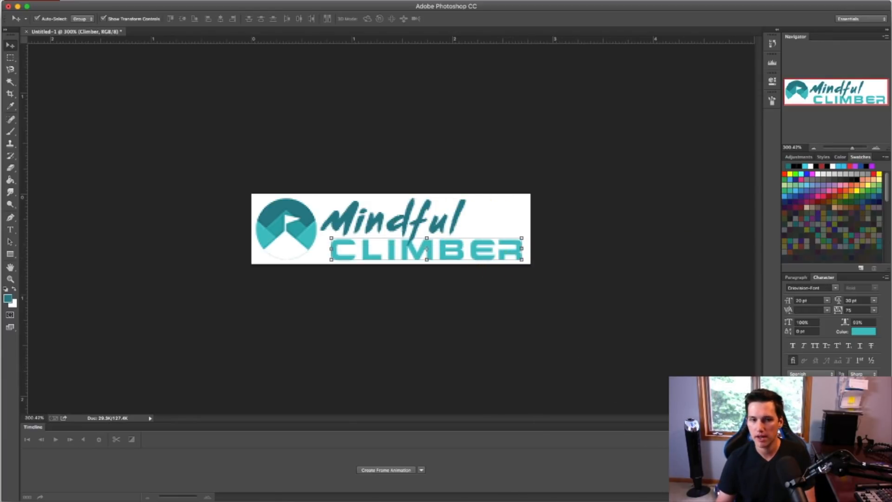
# Step: Add a 1 px outside stroke in white to the "Climber" text layer
pyautogui.click(454, 320)
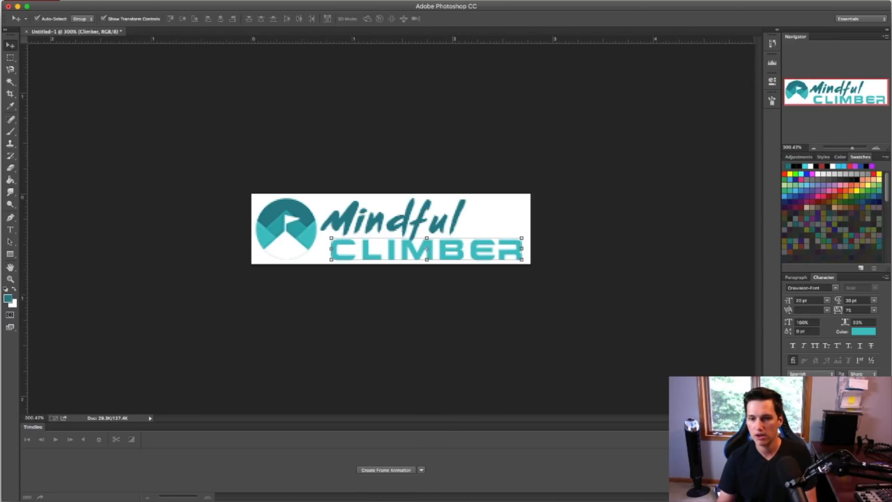
pyautogui.doubleClick(846, 432)
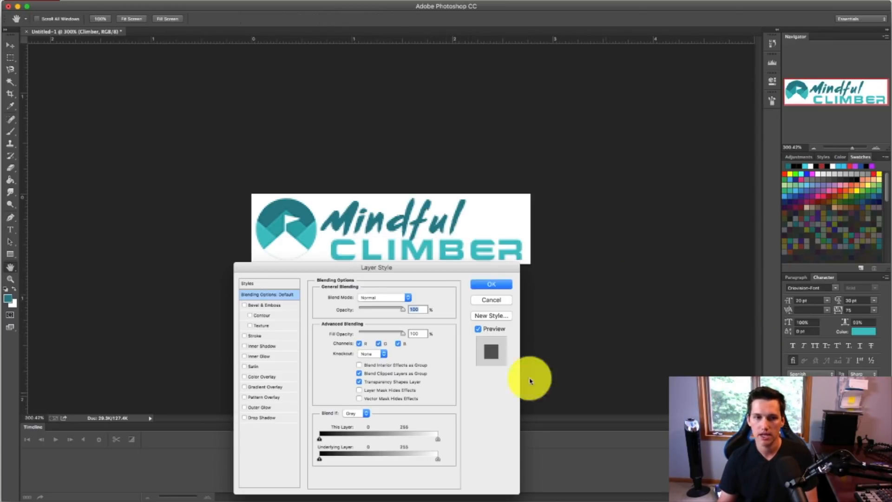
pyautogui.click(254, 336)
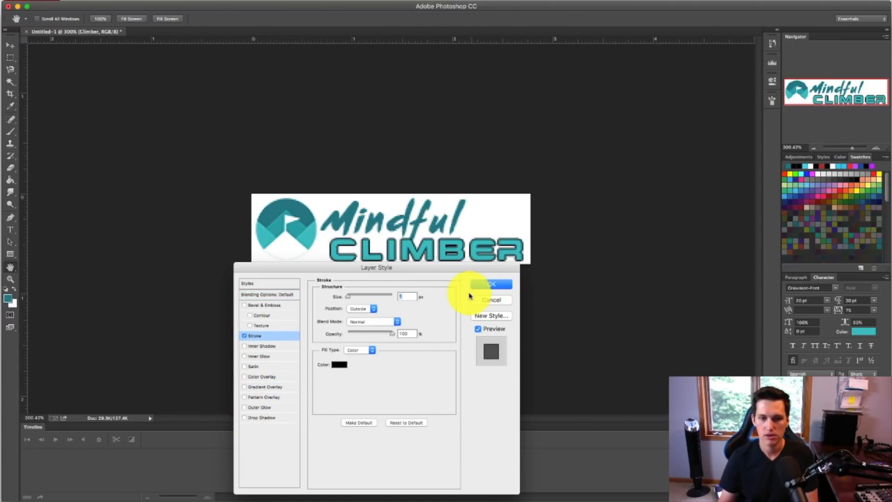
pyautogui.click(332, 365)
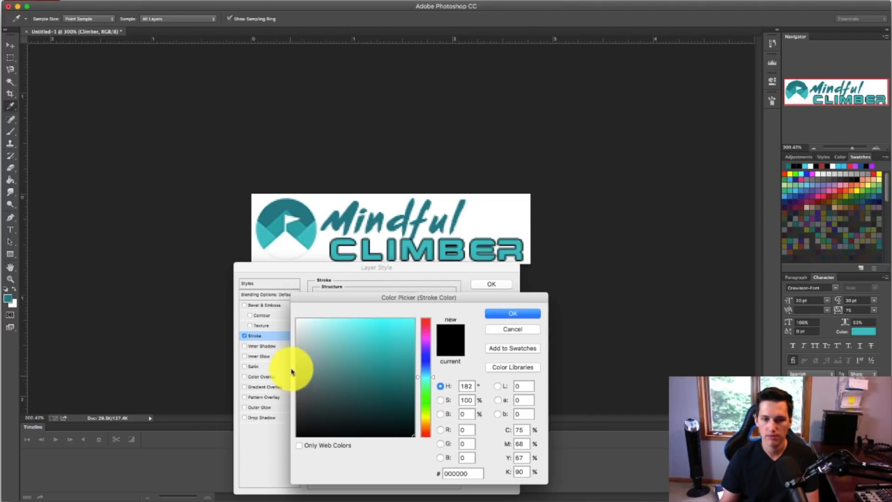
pyautogui.moveTo(298, 360); pyautogui.dragTo(259, 289)
pyautogui.click(519, 314)
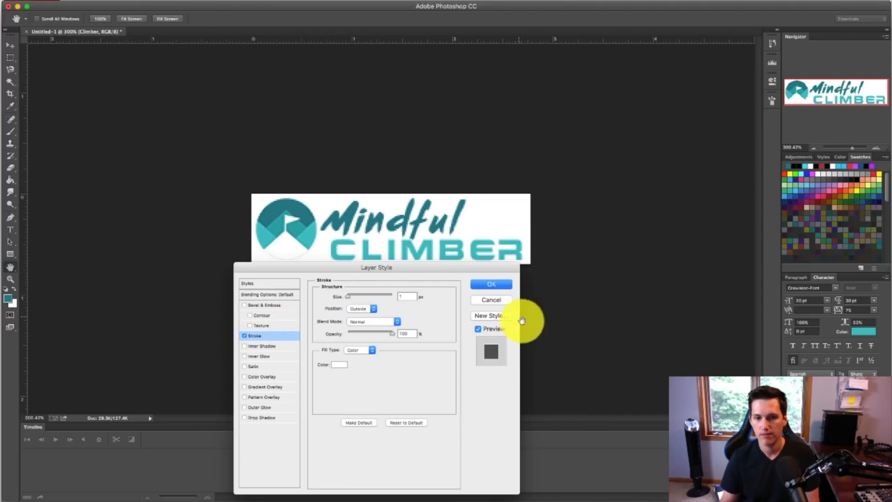
pyautogui.click(493, 284)
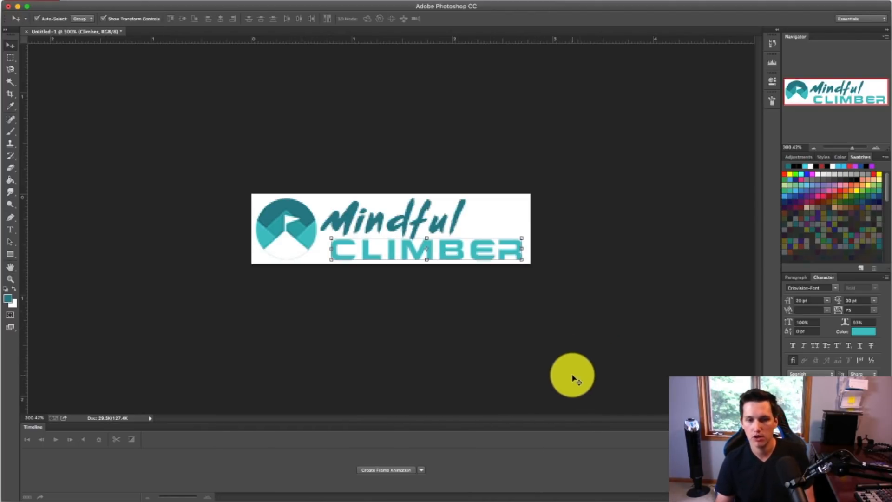
pyautogui.click(788, 474)
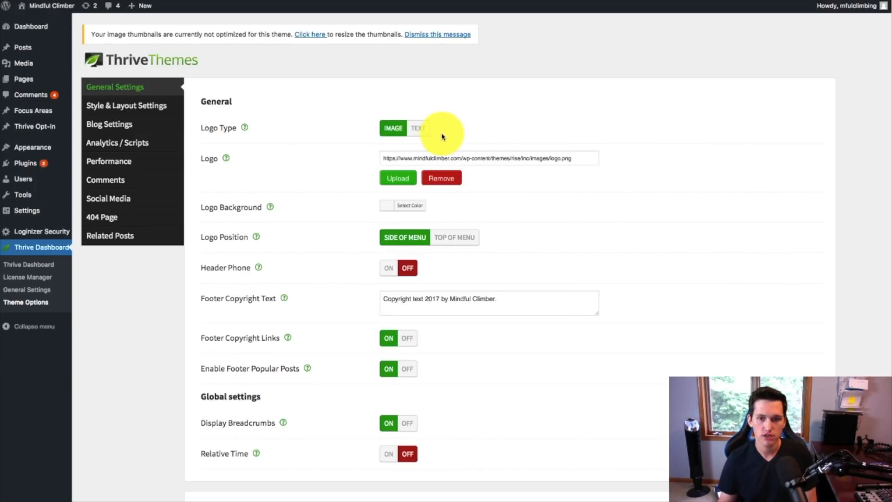
# Step: In the WordPress theme's general settings, upload mindfulclimberlogo.png and set it as the site's logo image
pyautogui.click(398, 177)
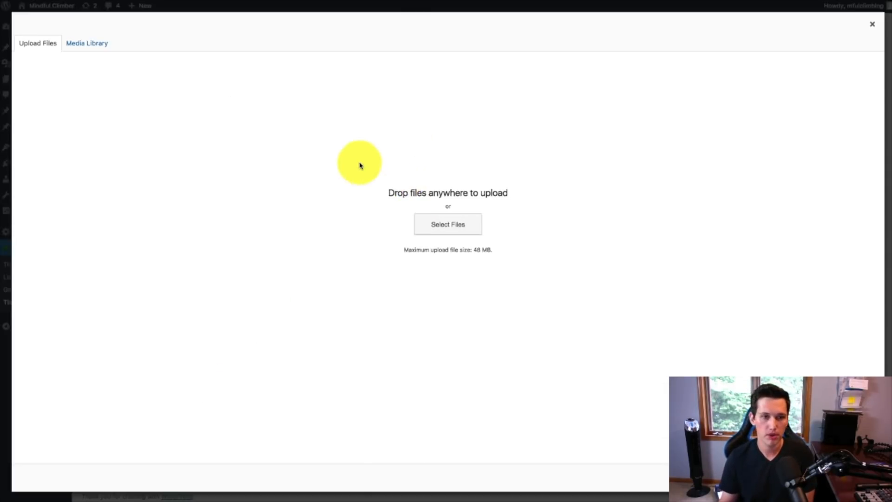
pyautogui.click(464, 231)
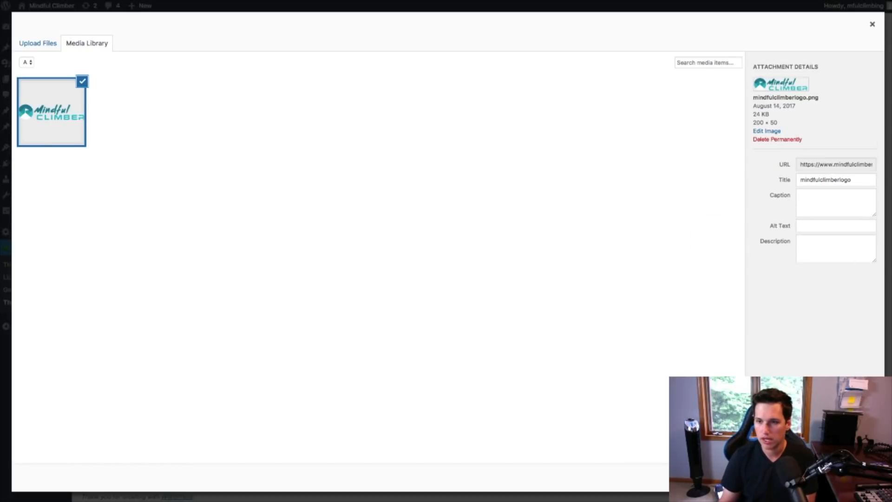
pyautogui.click(857, 477)
pyautogui.scroll(-2, 326, 270)
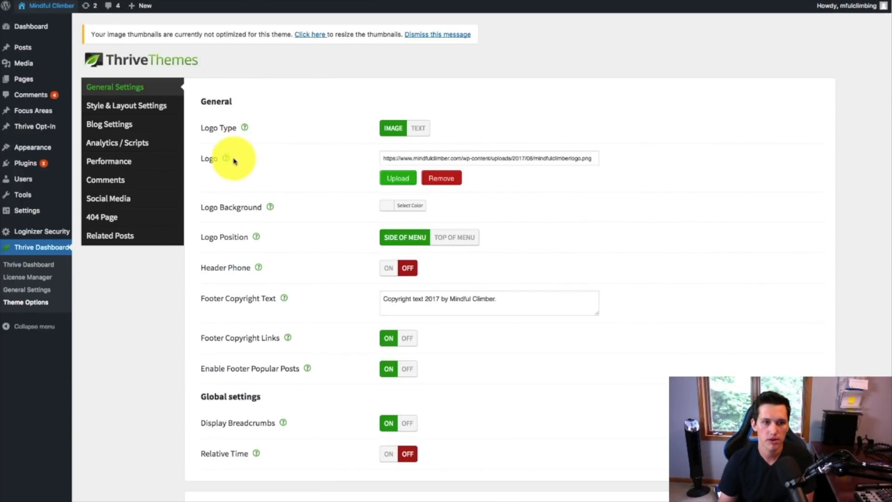
# Step: Set the theme's color scheme to Orange in the style and layout settings, save it, and reload the live site
pyautogui.click(135, 106)
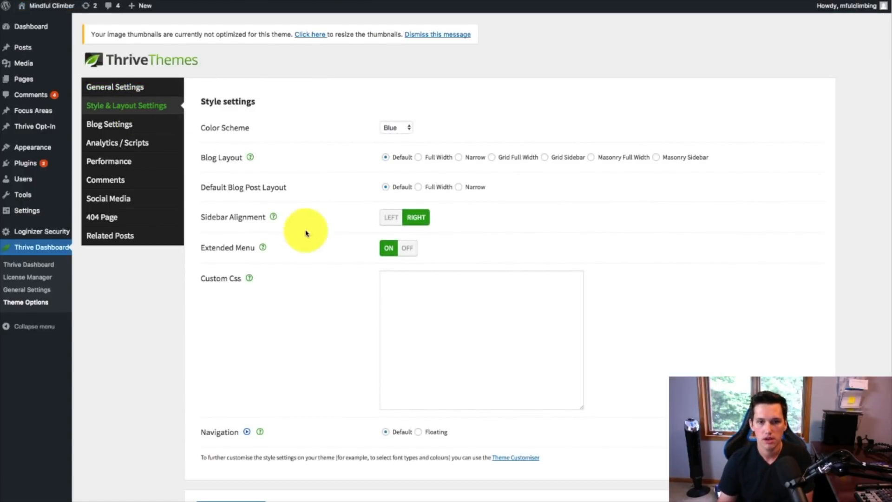
pyautogui.click(401, 127)
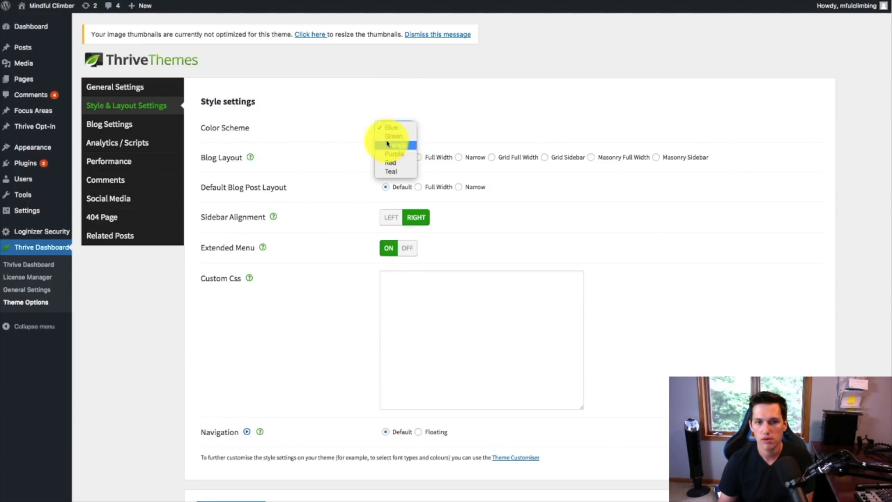
pyautogui.click(393, 145)
pyautogui.scroll(-2, 349, 163)
pyautogui.click(249, 449)
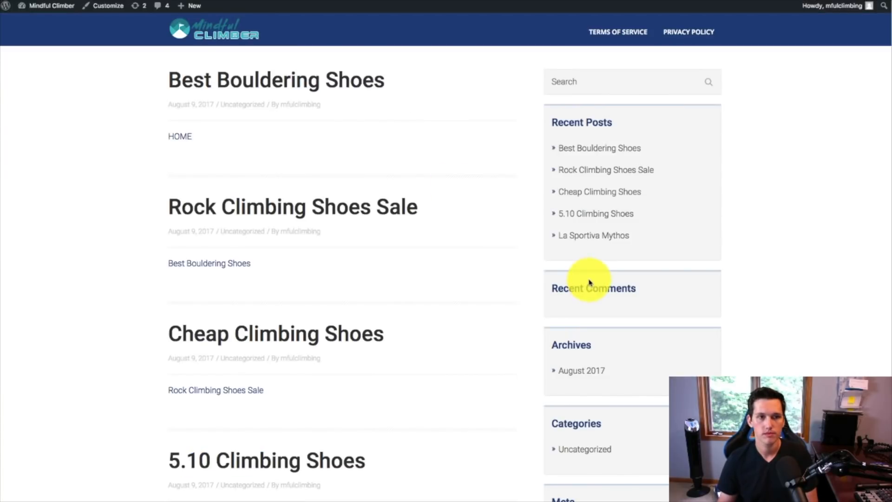
pyautogui.press('super+r')
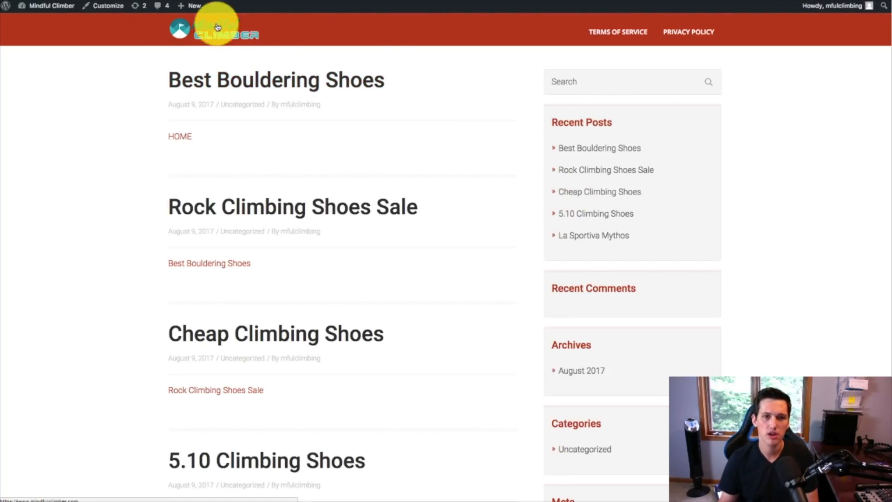
# Step: Return to the theme options, change the color scheme to Teal, save it, and reload the live site
pyautogui.click(188, 1)
pyautogui.click(405, 128)
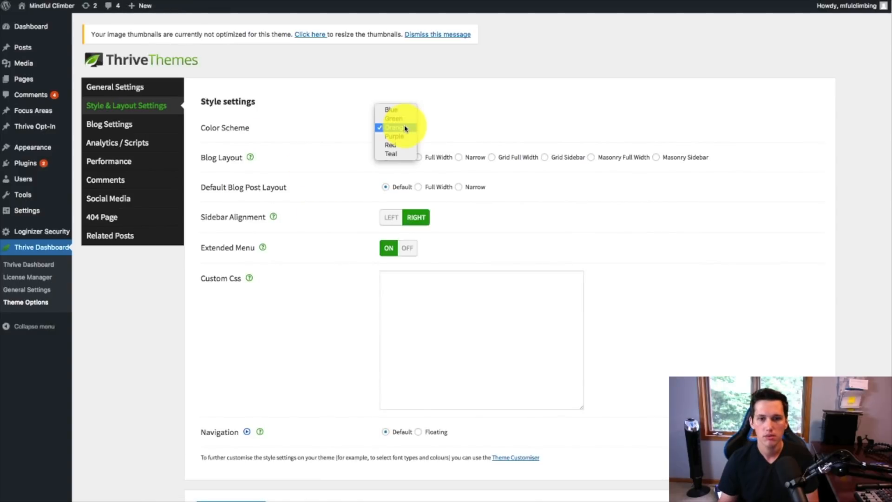
pyautogui.click(395, 154)
pyautogui.scroll(-2, 204, 492)
pyautogui.click(245, 458)
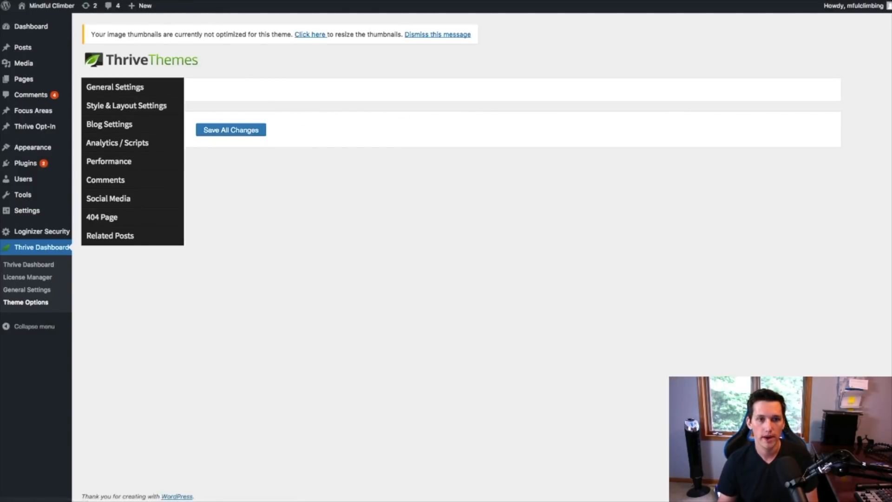
pyautogui.click(223, 1)
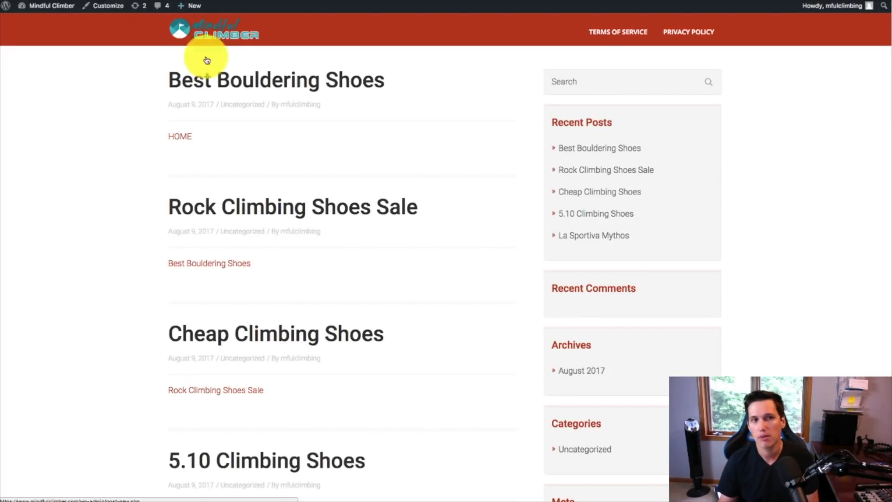
pyautogui.press('super+r')
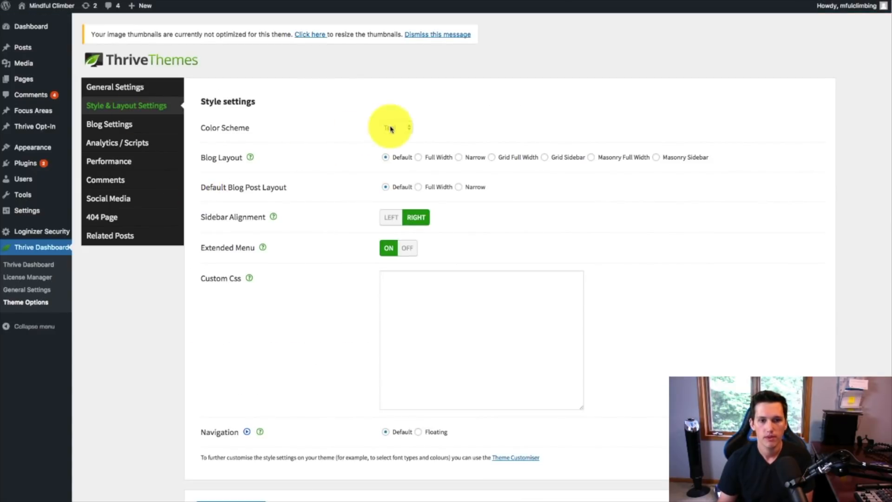
# Step: Change the theme's color scheme to Red and save the change
pyautogui.click(391, 126)
pyautogui.click(391, 119)
pyautogui.scroll(-2, 302, 325)
pyautogui.click(229, 458)
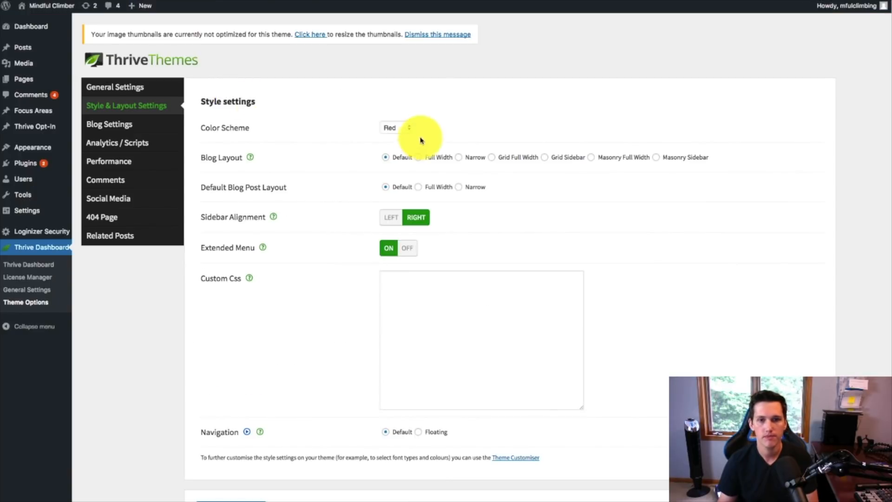
# Step: Change the theme's color scheme to Purple and save the change
pyautogui.click(405, 126)
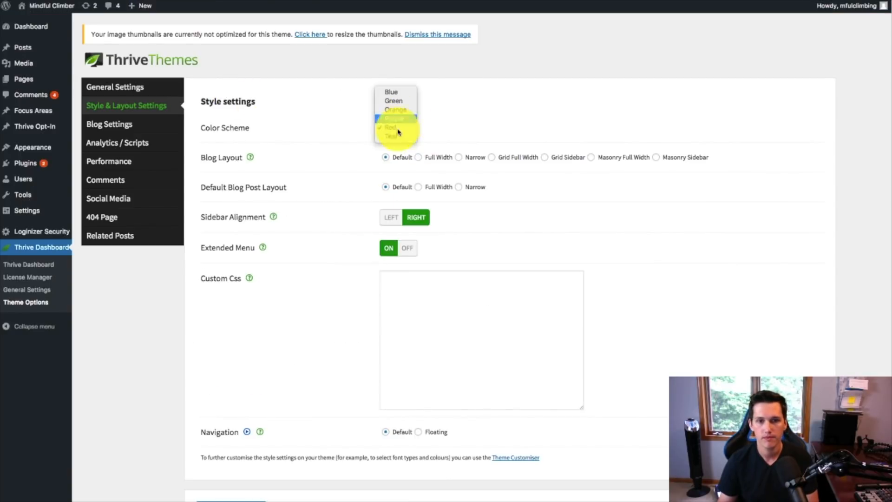
pyautogui.click(398, 120)
pyautogui.scroll(-2, 235, 456)
pyautogui.click(235, 457)
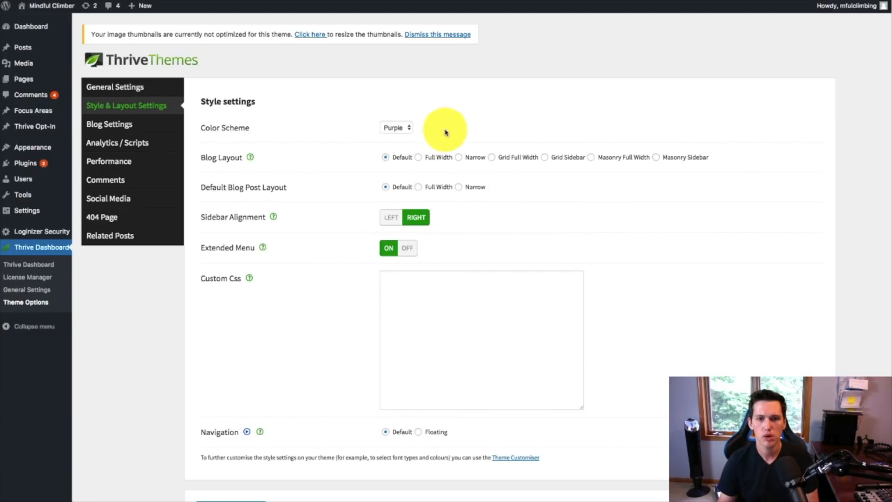
# Step: Set the theme's color scheme to Teal and save all changes
pyautogui.click(394, 127)
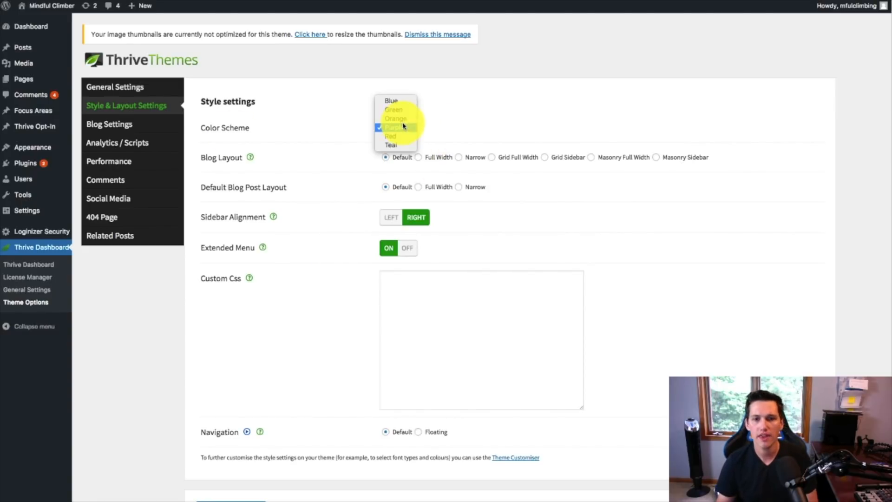
pyautogui.click(391, 145)
pyautogui.scroll(-2, 239, 339)
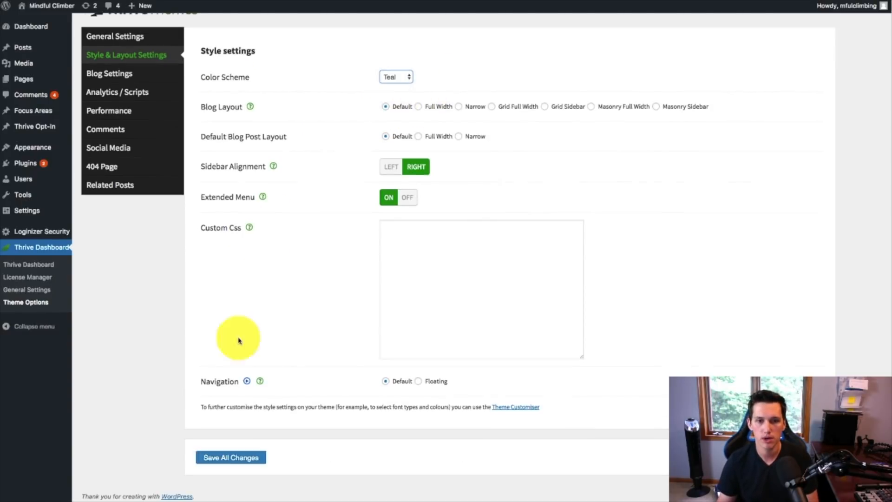
pyautogui.click(235, 458)
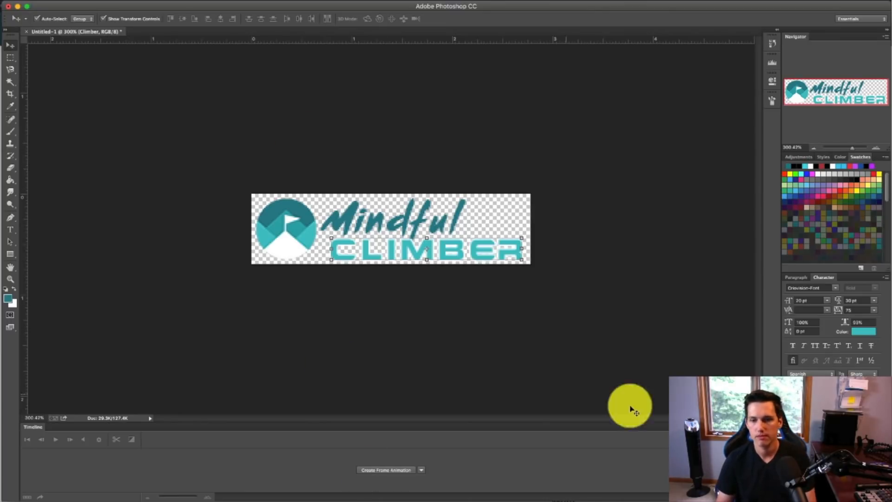
pyautogui.rightClick(695, 419)
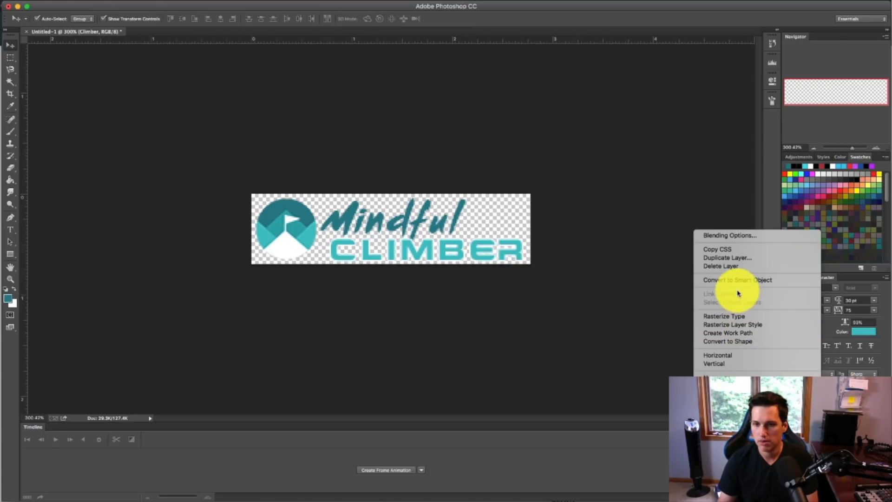
pyautogui.click(828, 437)
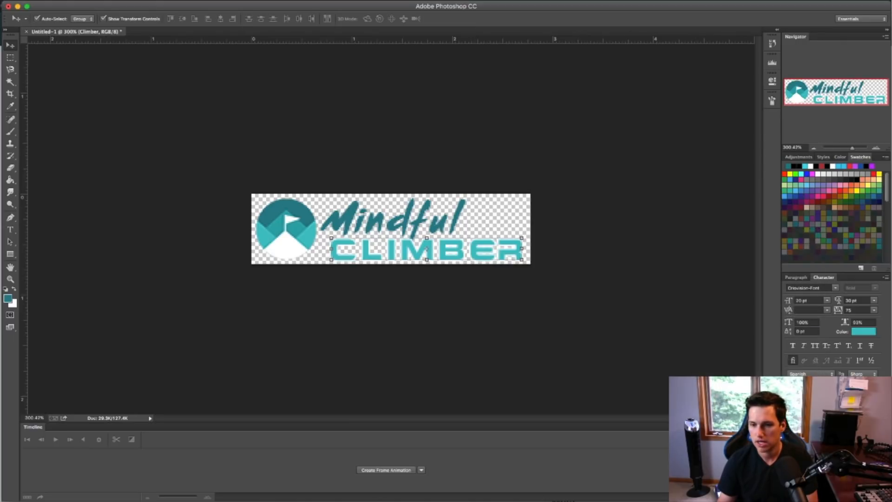
pyautogui.rightClick(828, 437)
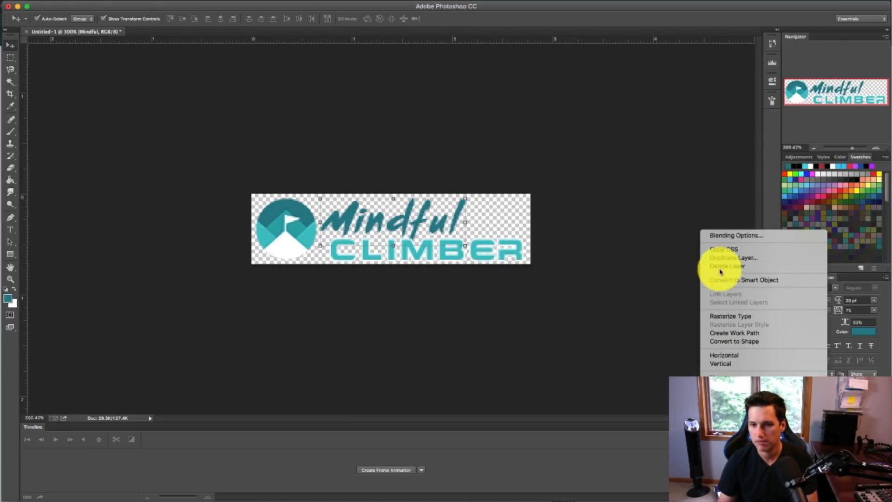
pyautogui.click(594, 424)
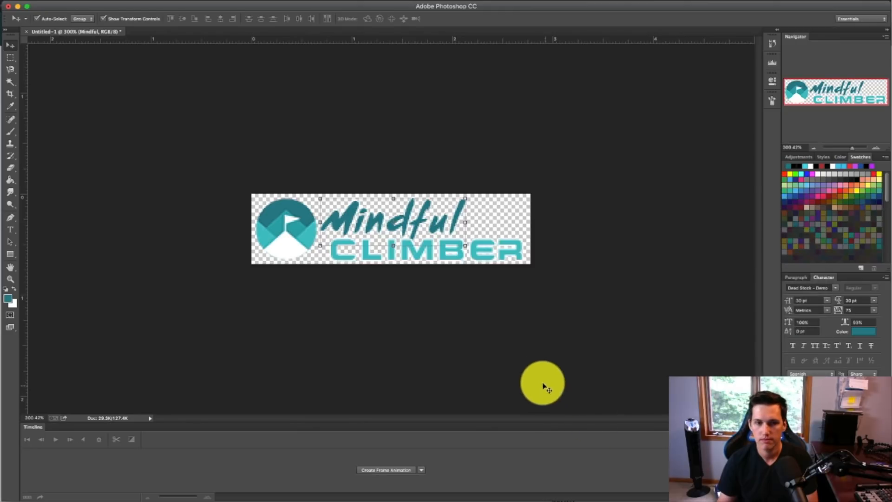
pyautogui.click(544, 370)
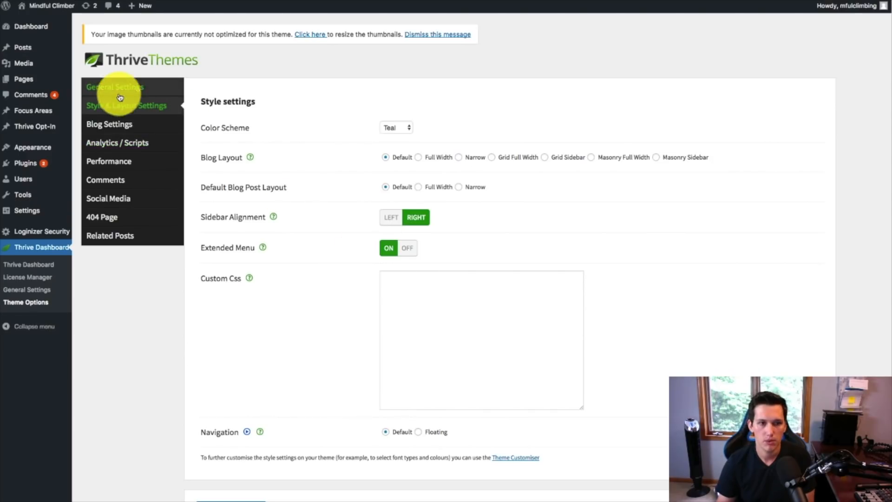
# Step: Return to the theme's general settings in WordPress and start uploading a logo image
pyautogui.click(116, 88)
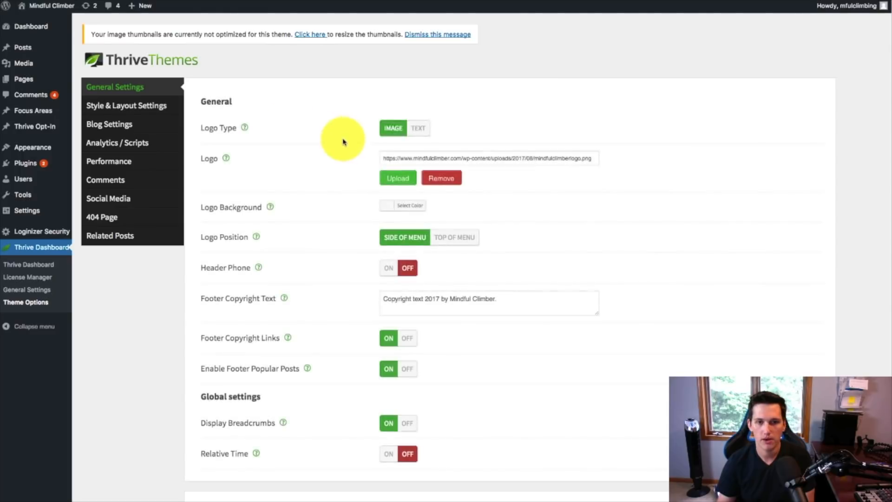
pyautogui.click(395, 180)
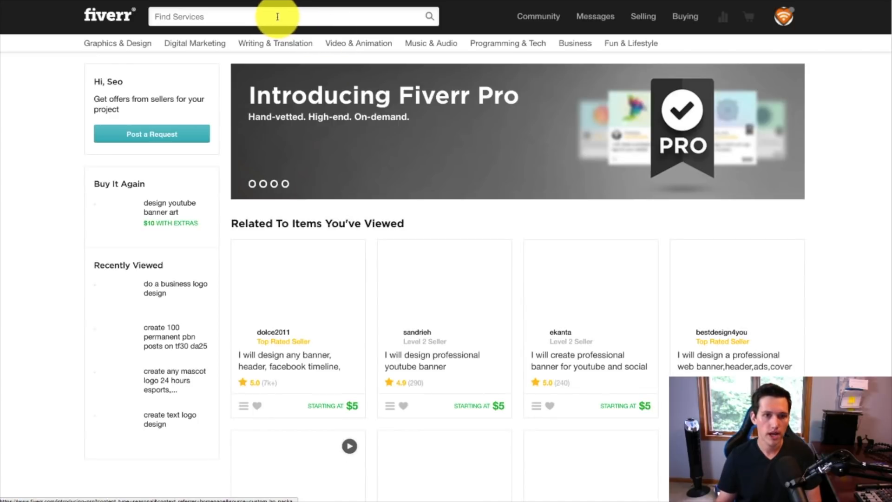
# Step: Switch to Fiverr and browse the recent service searches and recommended design gigs on the home page
pyautogui.click(278, 17)
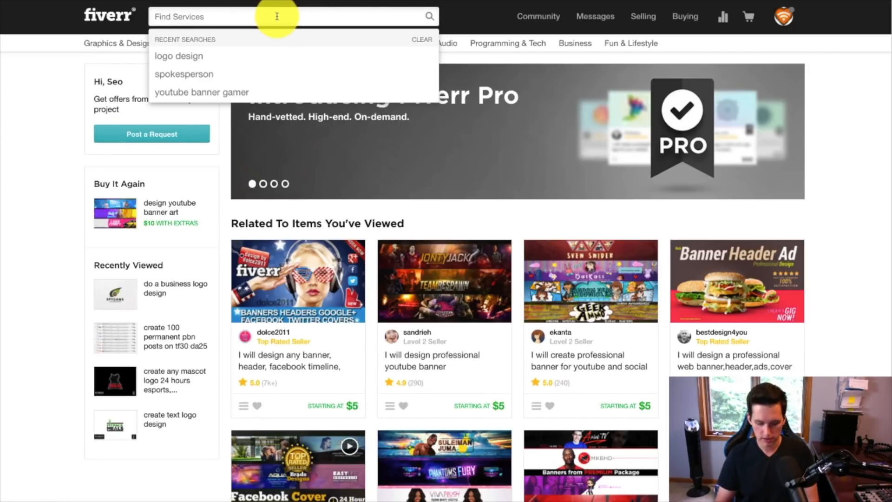
pyautogui.scroll(-10, 277, 17)
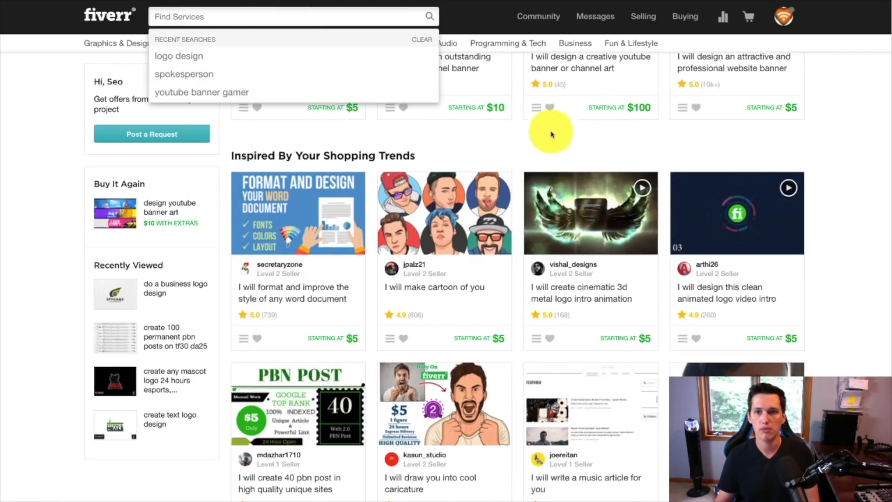
pyautogui.click(854, 101)
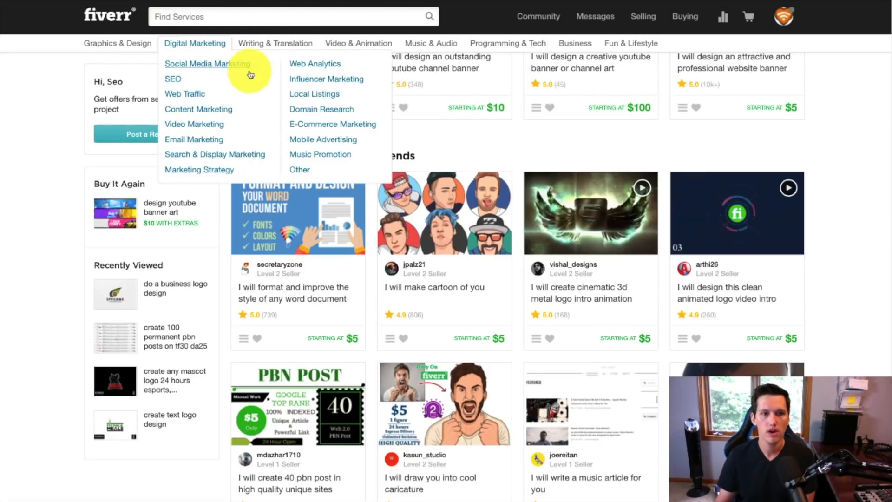
pyautogui.scroll(4, 210, 19)
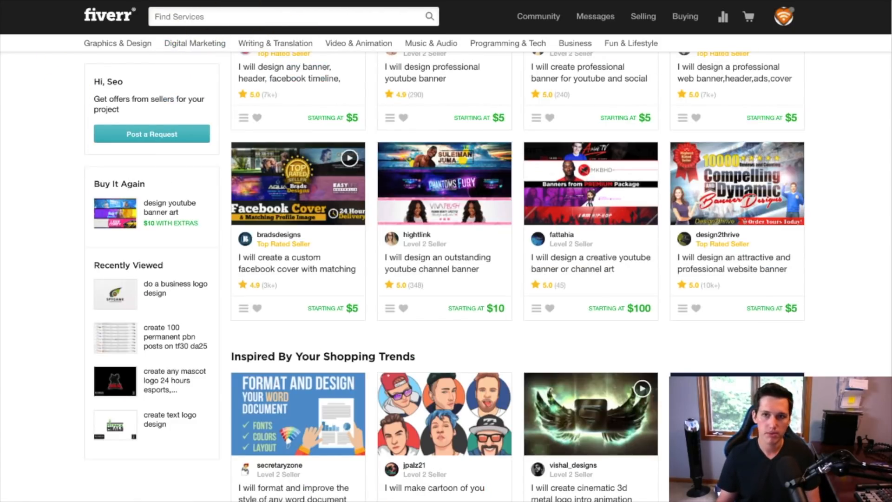
# Step: Open the Warrior Forum website in a new browser tab
pyautogui.press('super+t')
pyautogui.write('wa')
pyautogui.press('Return')
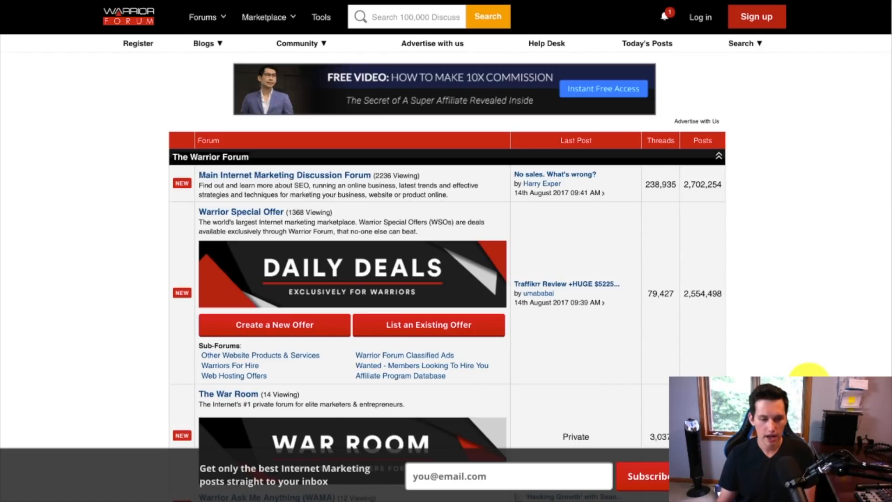